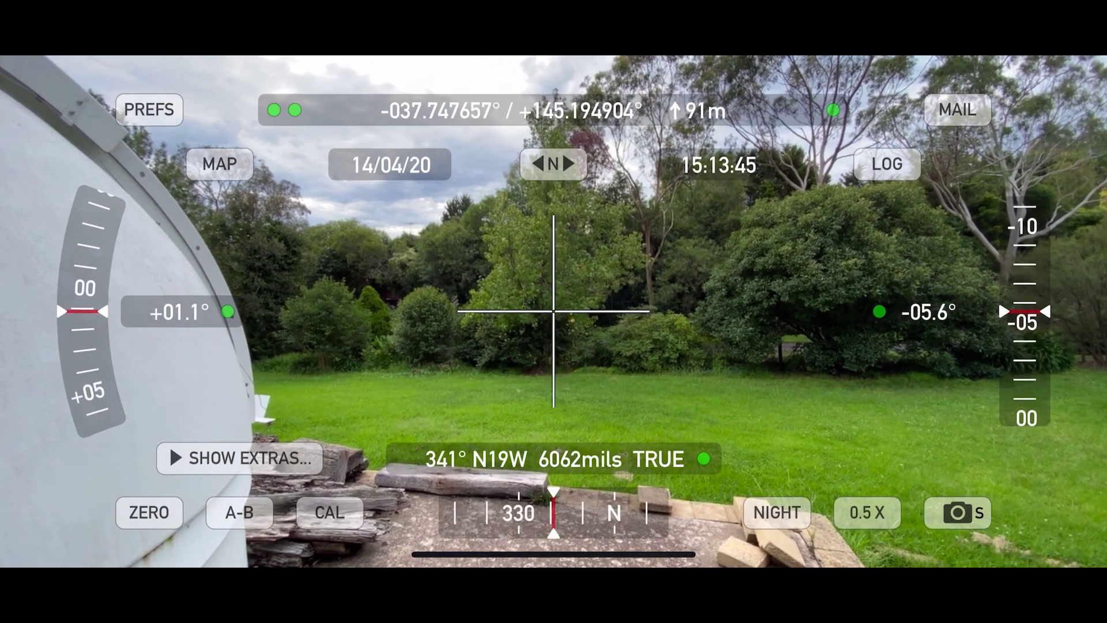
- Turn on Theodolite's interval auto logging to record readings along the tree-line horizon
left_click(887, 164)
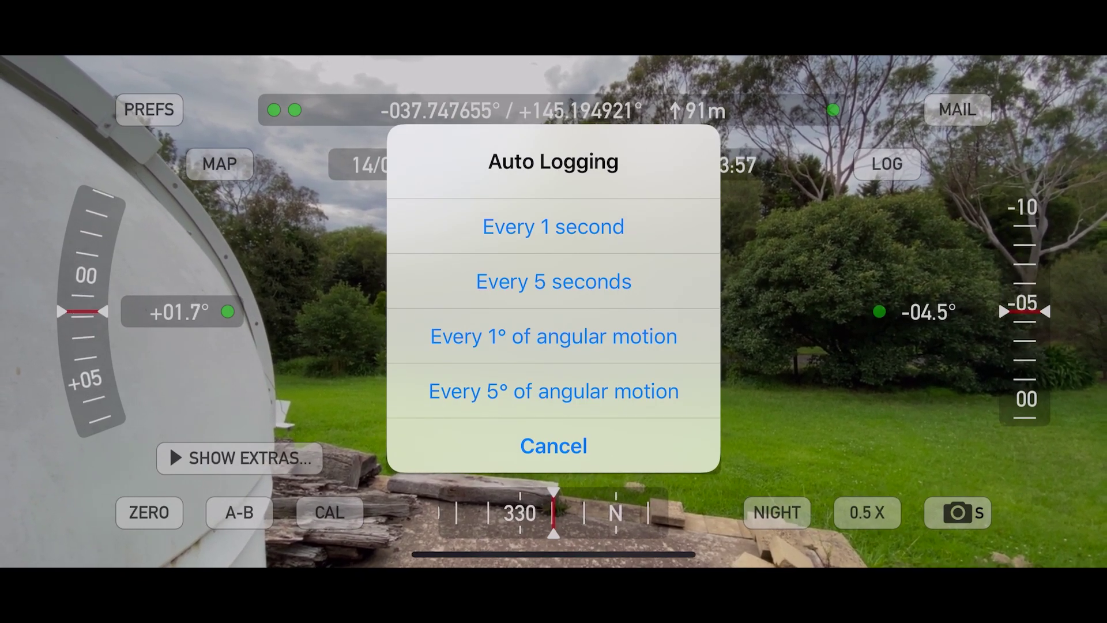
left_click(553, 227)
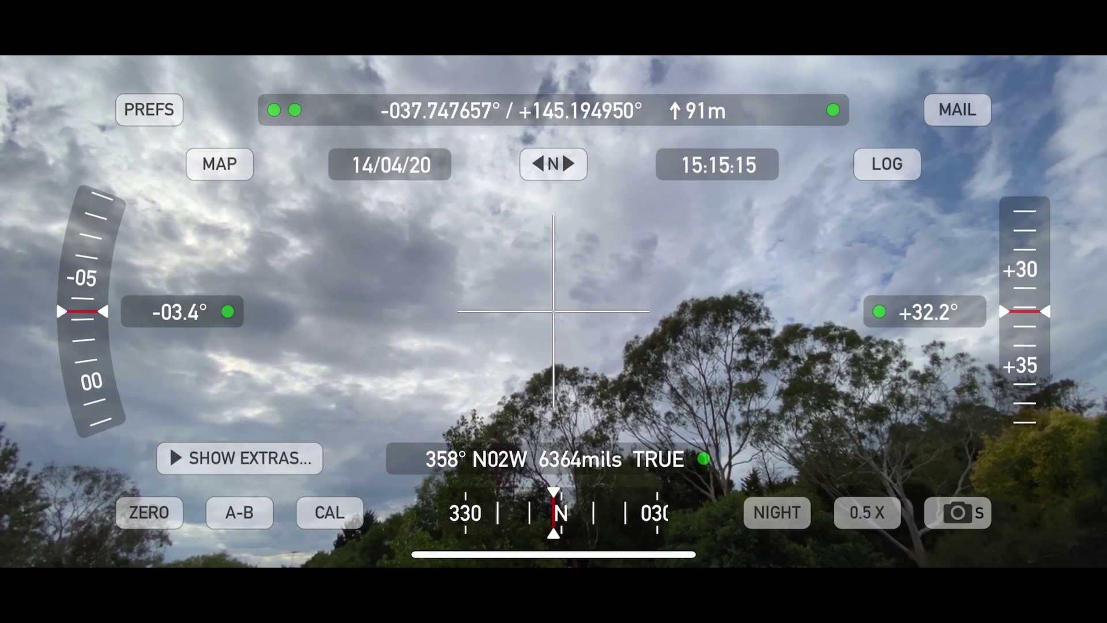
- Mail the Theodolite log out as Theodolite_Log_2020.04.14_15.15.22.csv
left_click(887, 163)
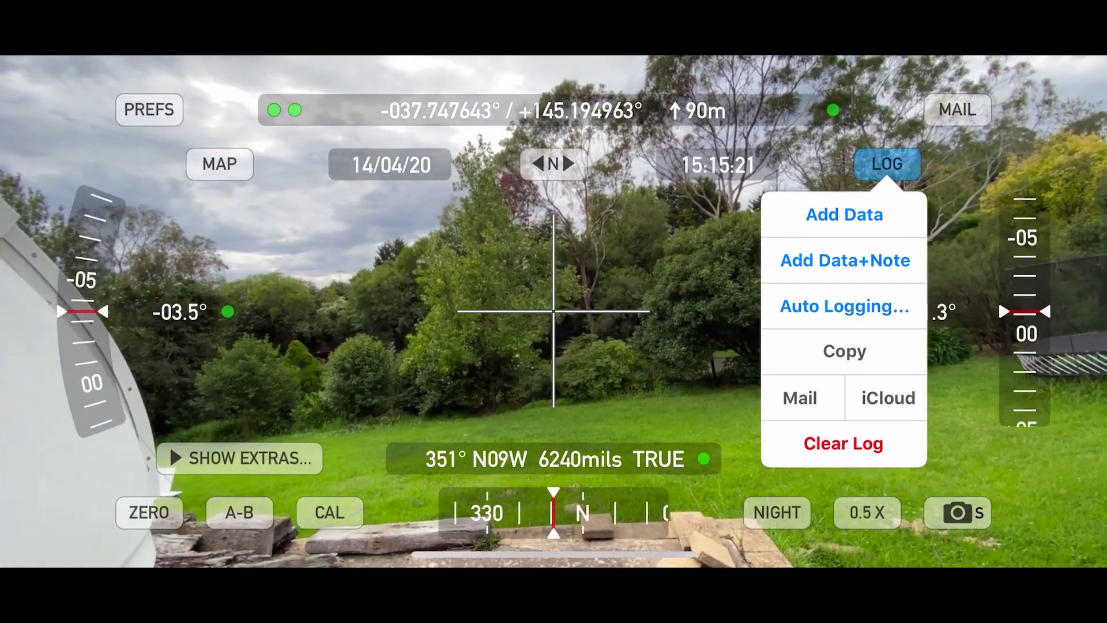
left_click(800, 398)
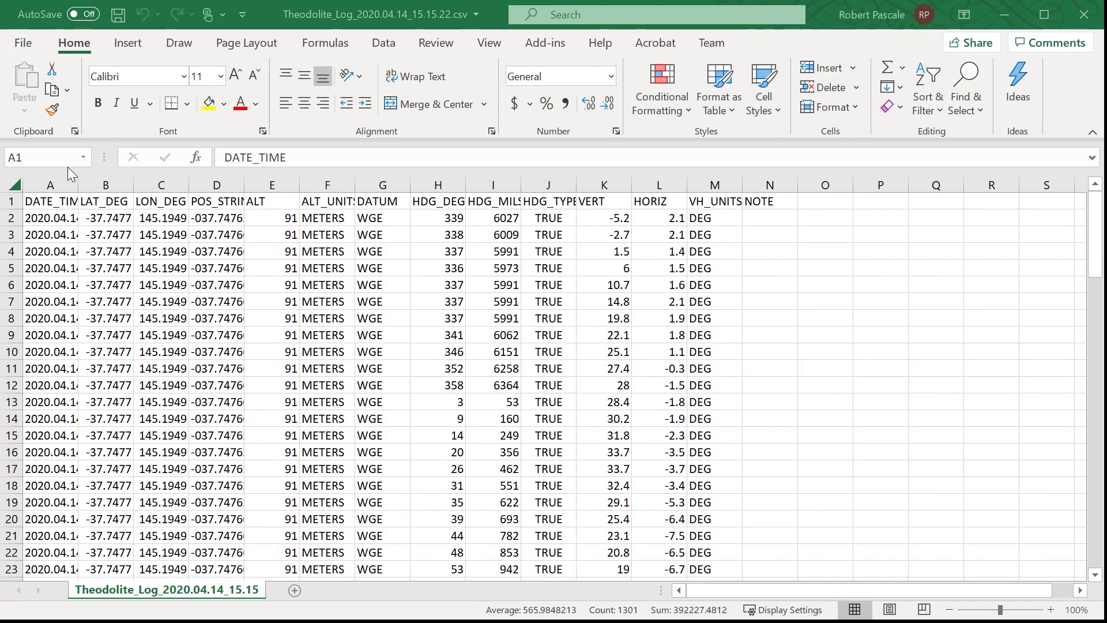
- AutoFit all log columns, then check the heading in H2 and vertical angle in K3
left_click(21, 184)
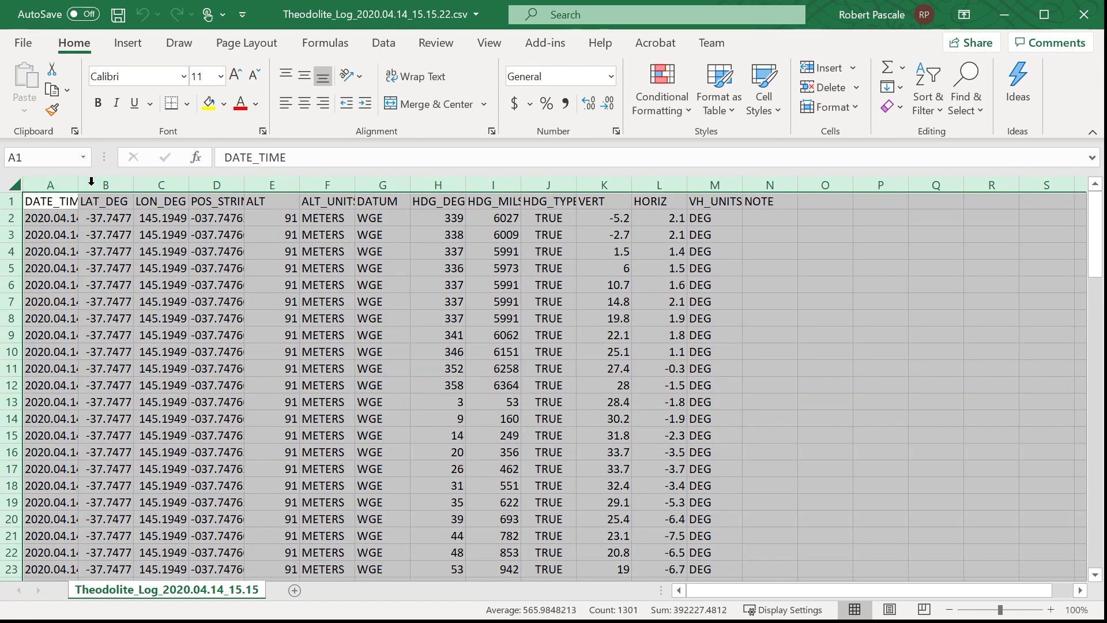
double_click(78, 184)
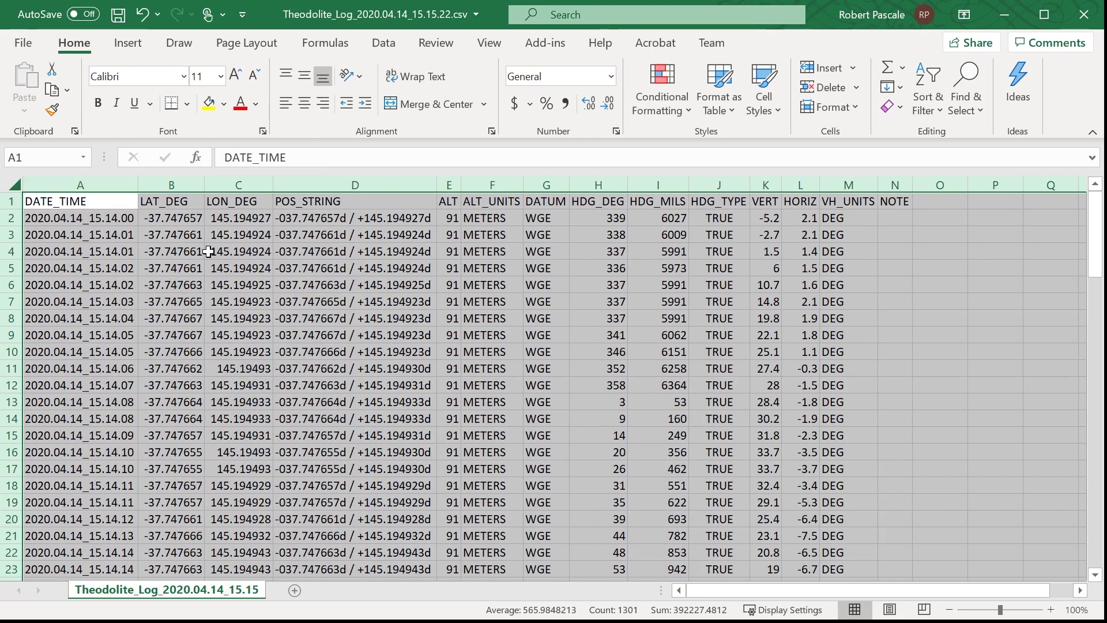
left_click(103, 235)
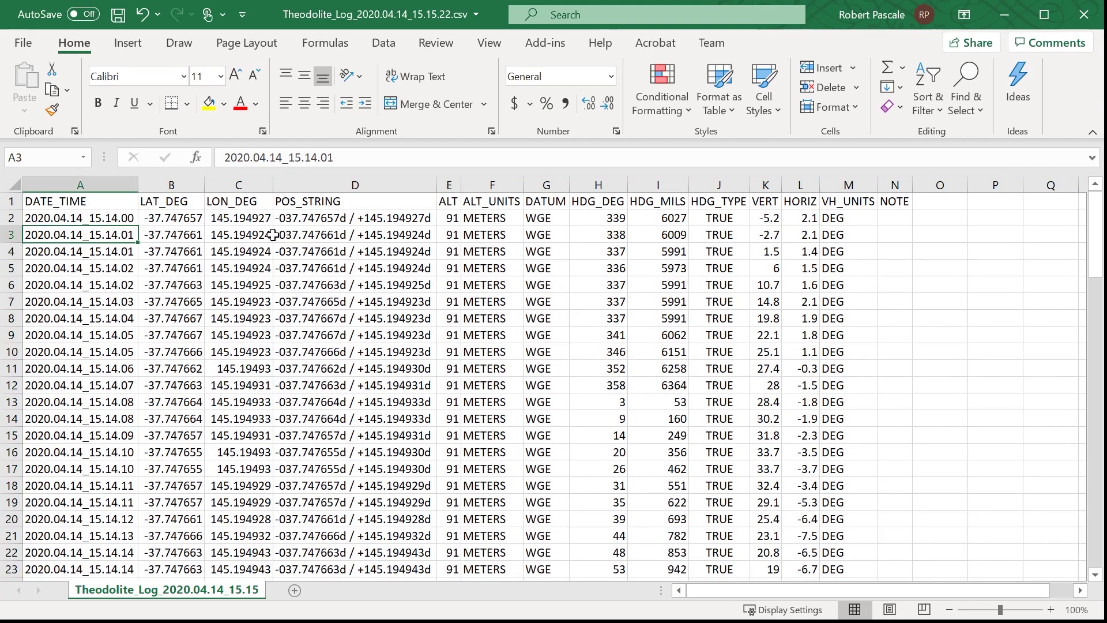
left_click(596, 217)
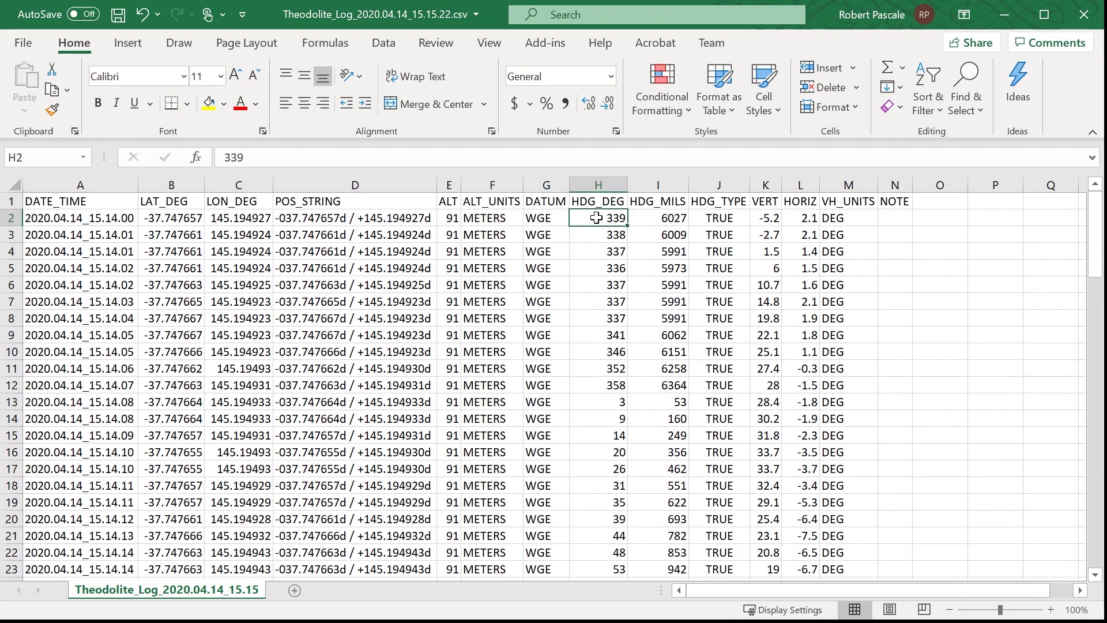
left_click(774, 240)
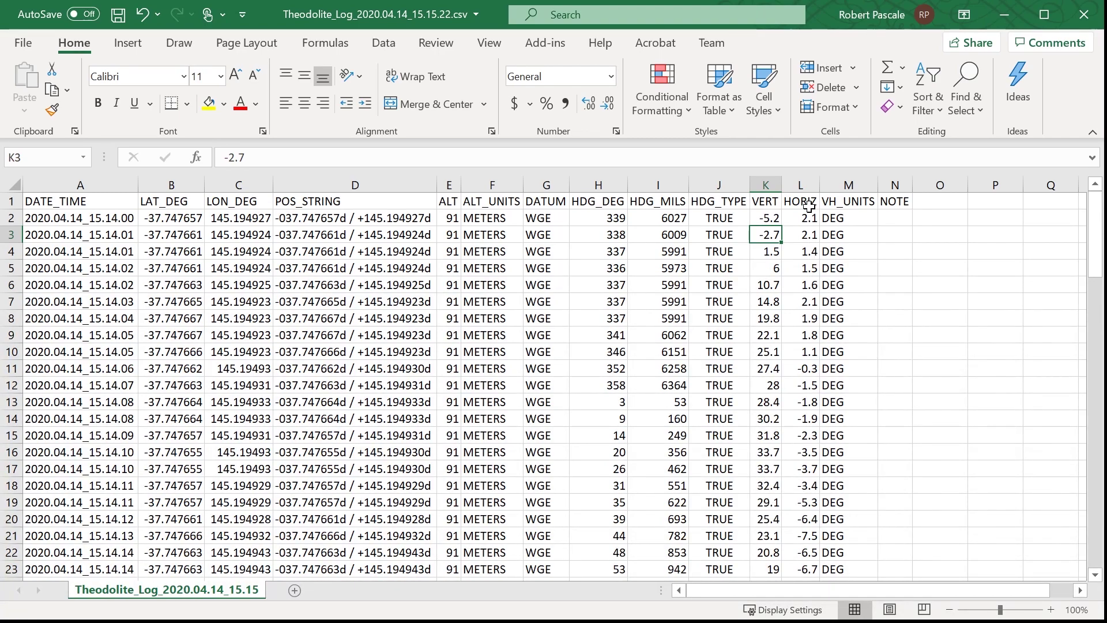
- Delete the HORIZ, VH_UNITS, NOTE, HDG_MILS, HDG_TYPE and A–G columns, keeping HDG_DEG and VERT
left_click_drag(804, 180, 895, 183)
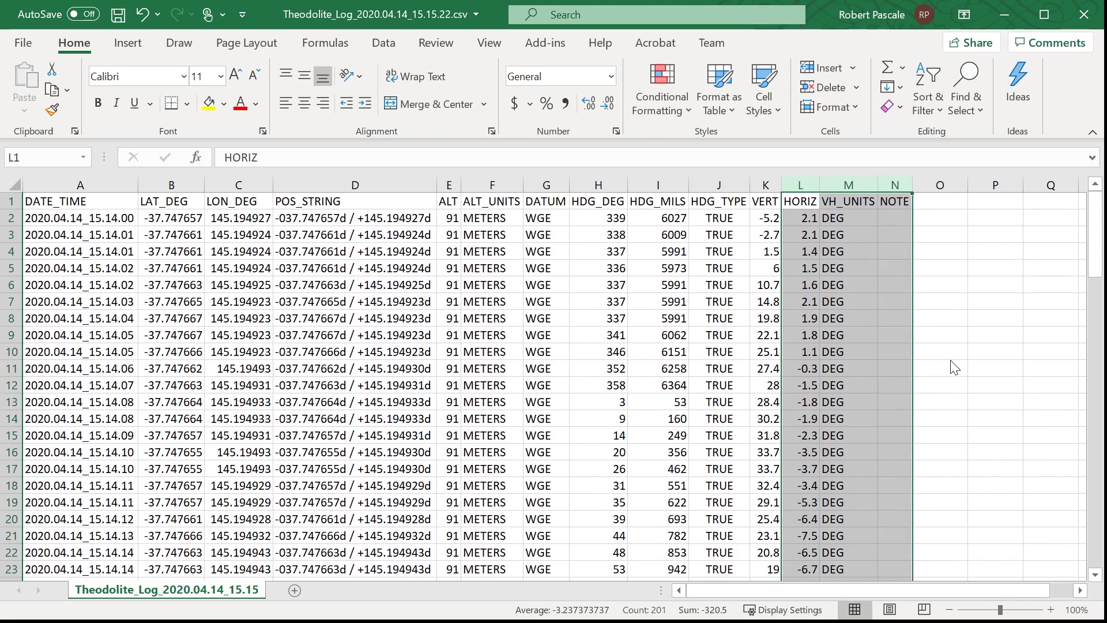
key("ctrl+minus")
left_click(719, 185)
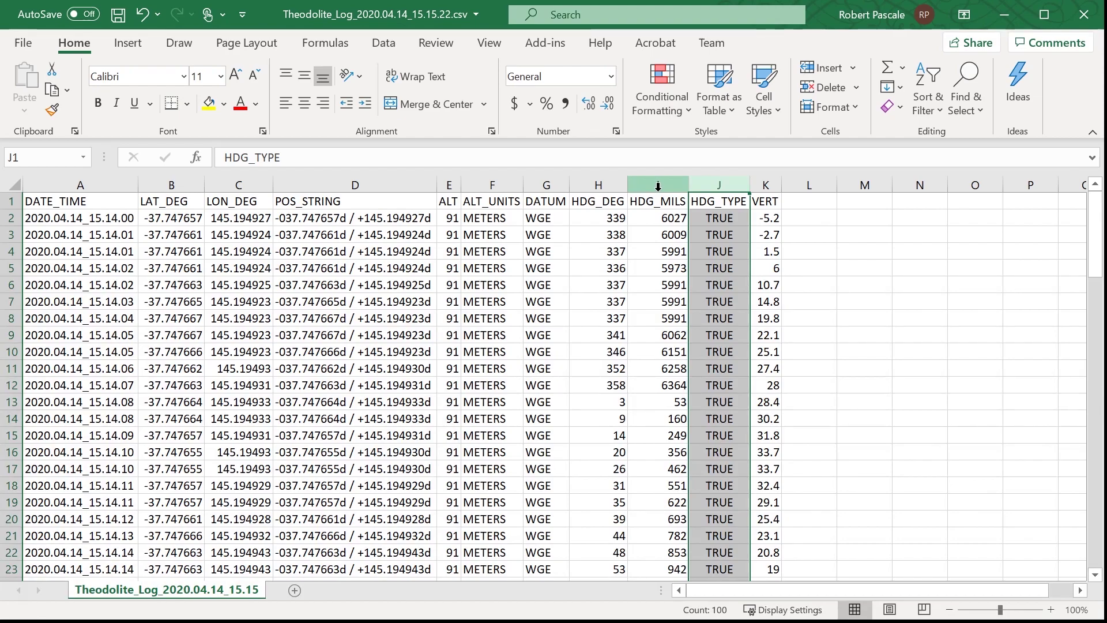
left_click_drag(658, 185, 714, 185)
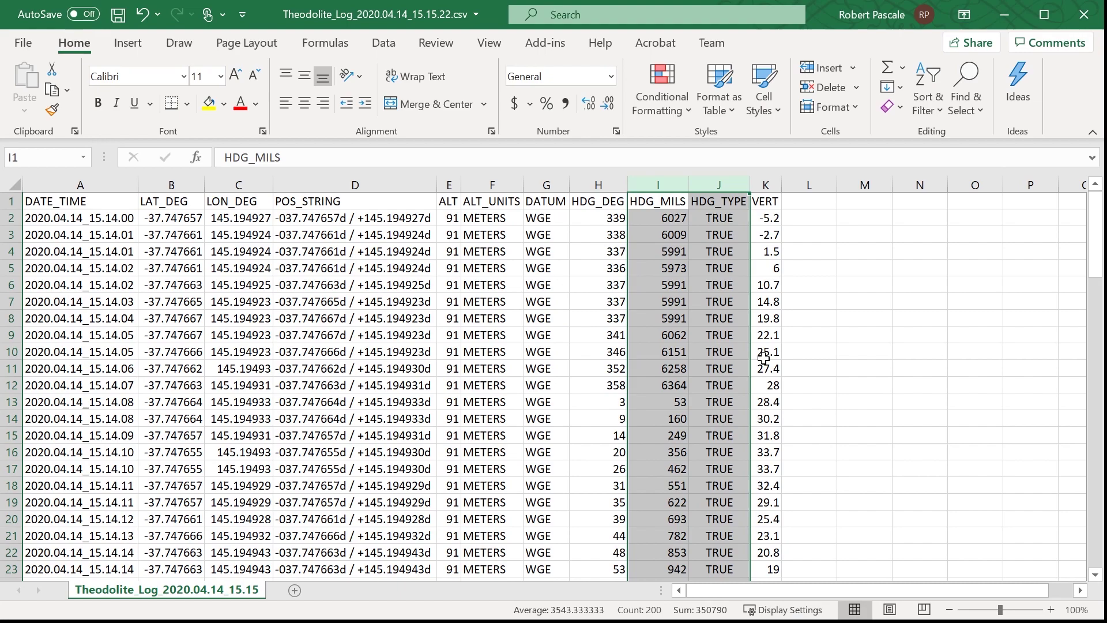
key("ctrl+minus")
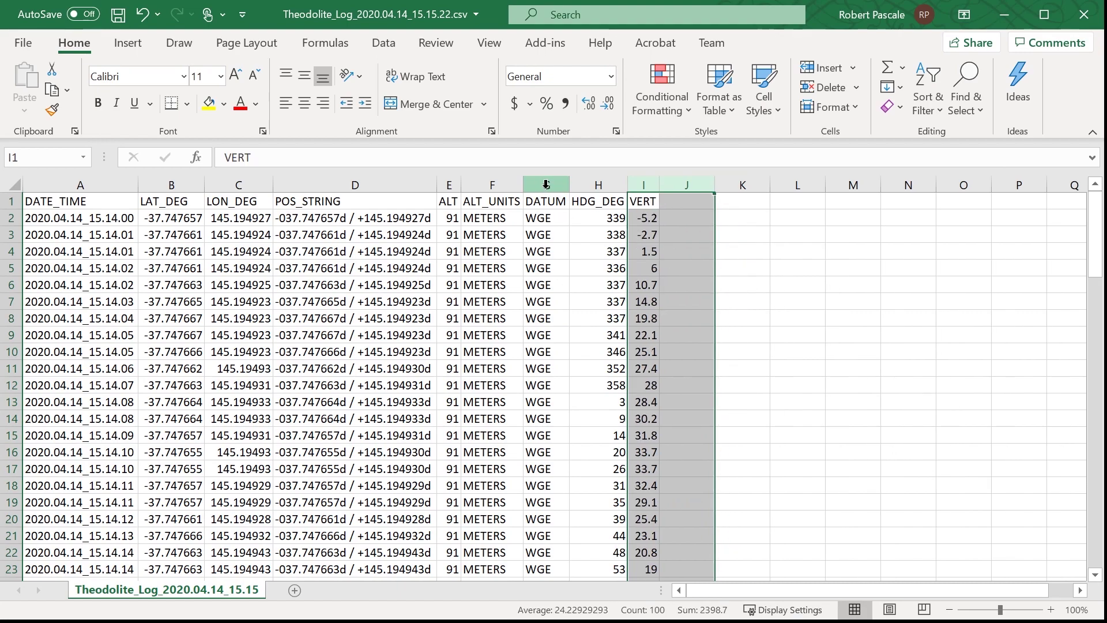
left_click_drag(546, 185, 48, 196)
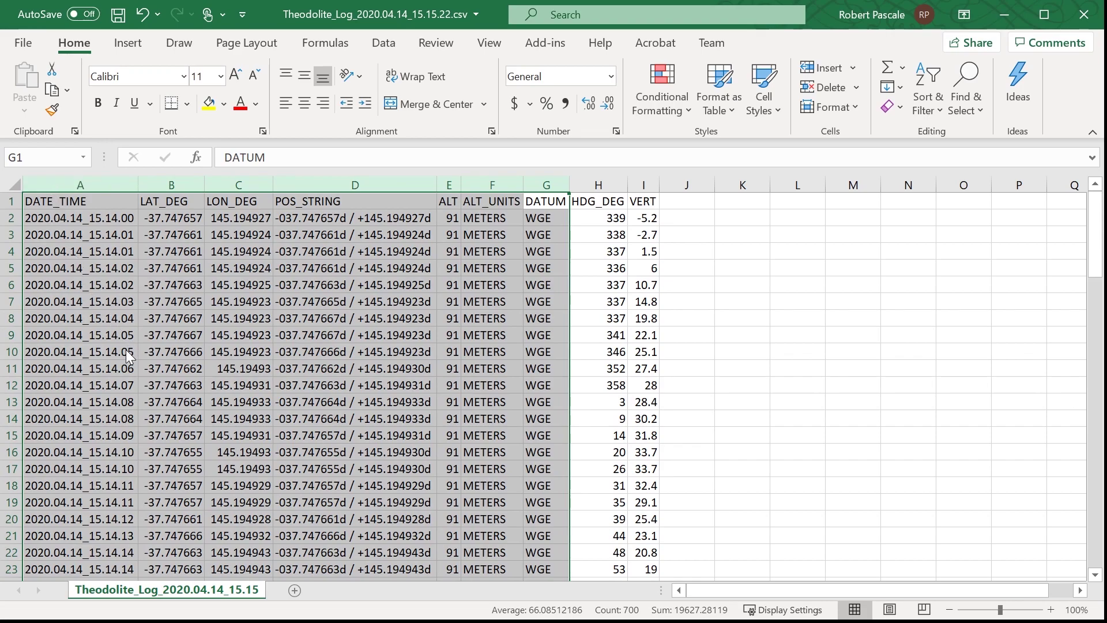
key("ctrl+minus")
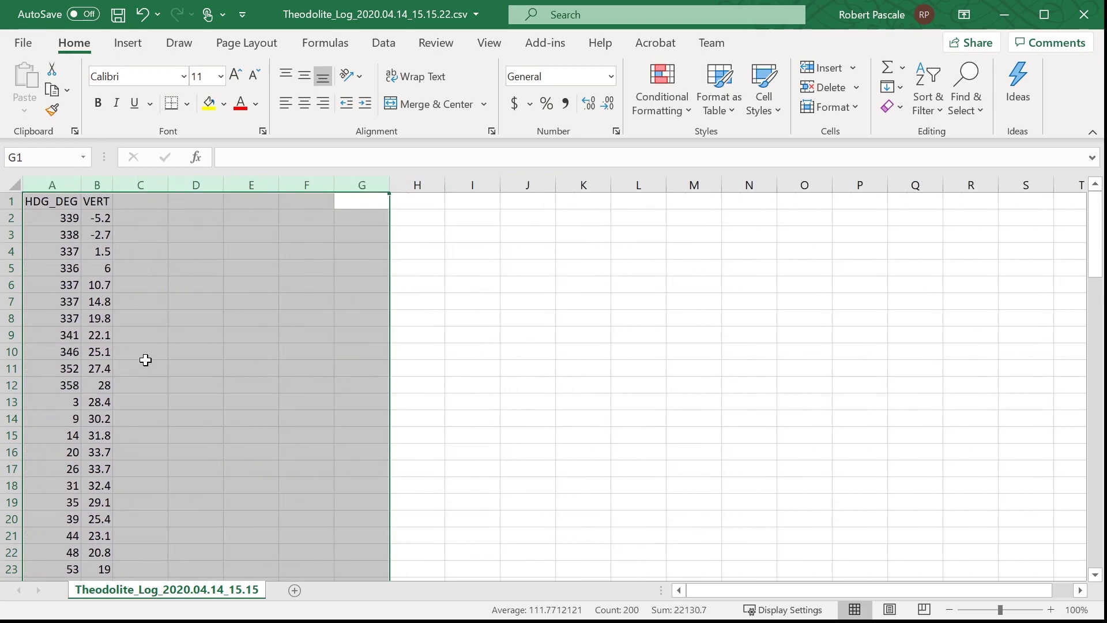
- Sort the whole sheet A to Z by heading
left_click(55, 318)
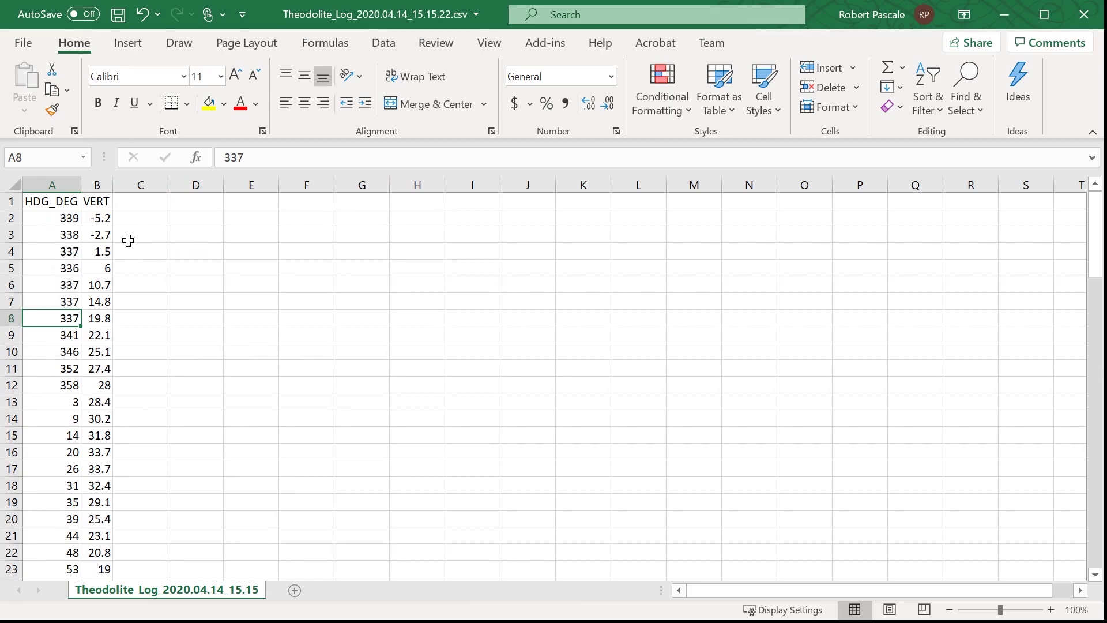
left_click(16, 186)
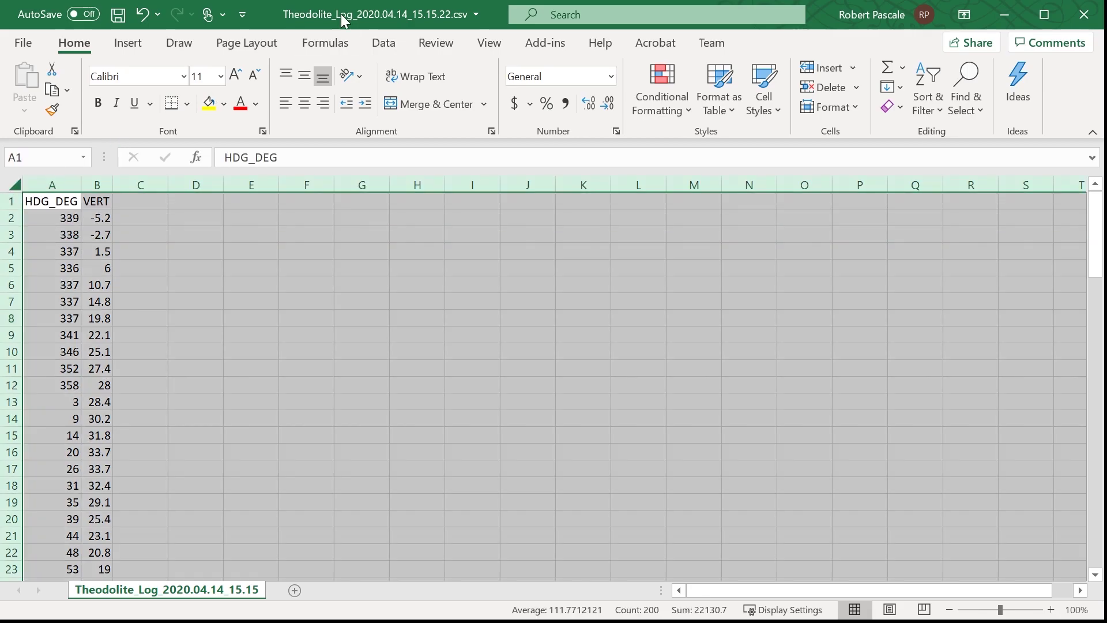
left_click(398, 43)
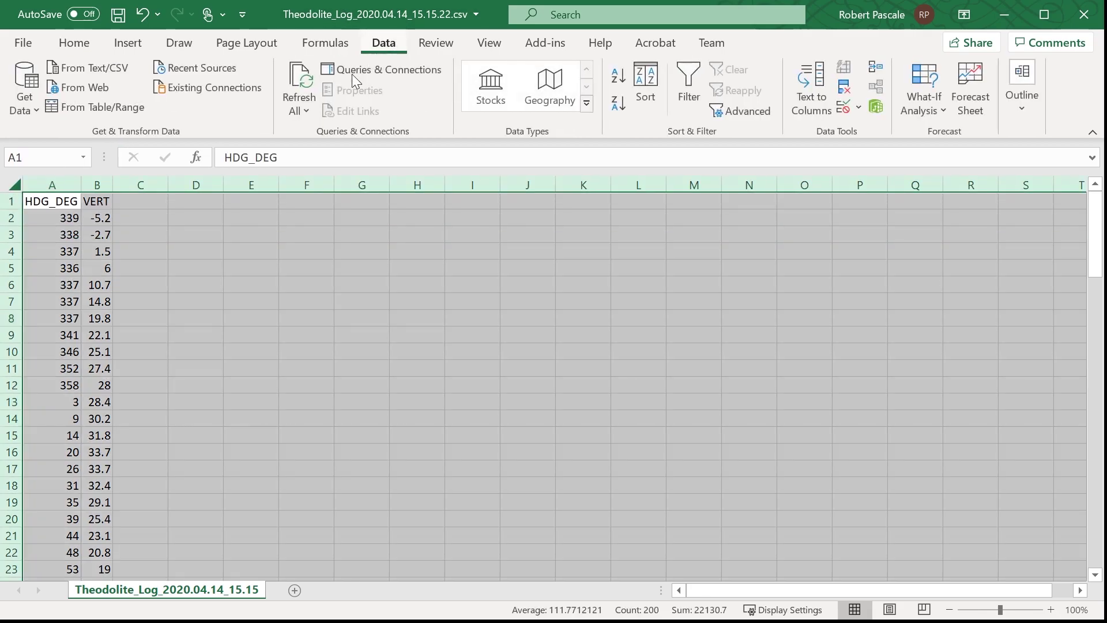
left_click(620, 75)
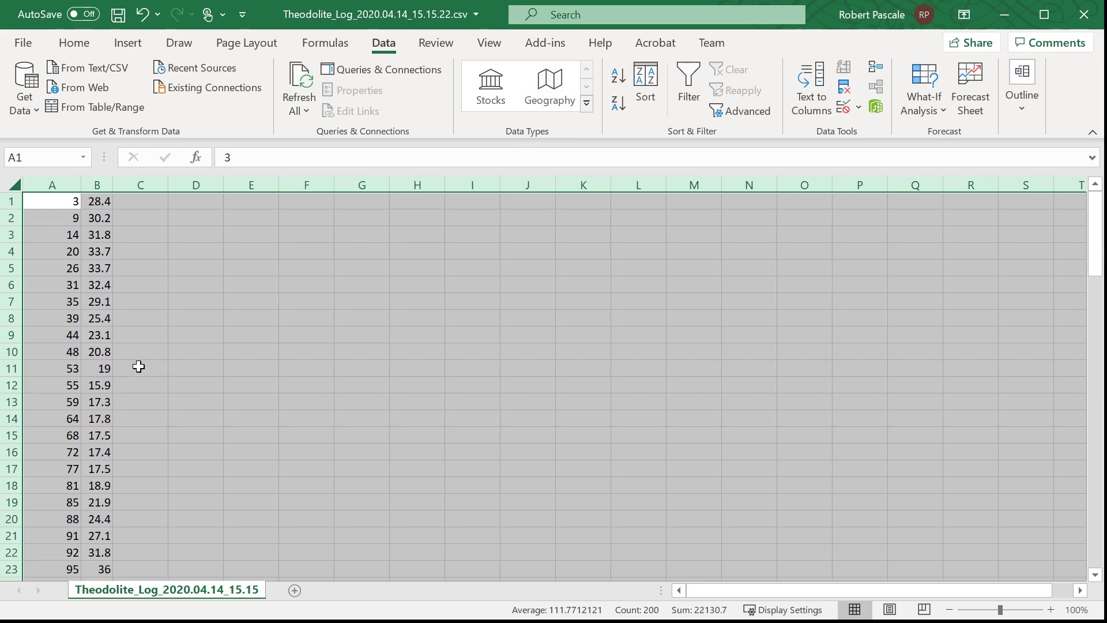
- Clear the HDG_DEG and VERT header text, now sorted down to row 100
scroll(138, 367, "down", 20)
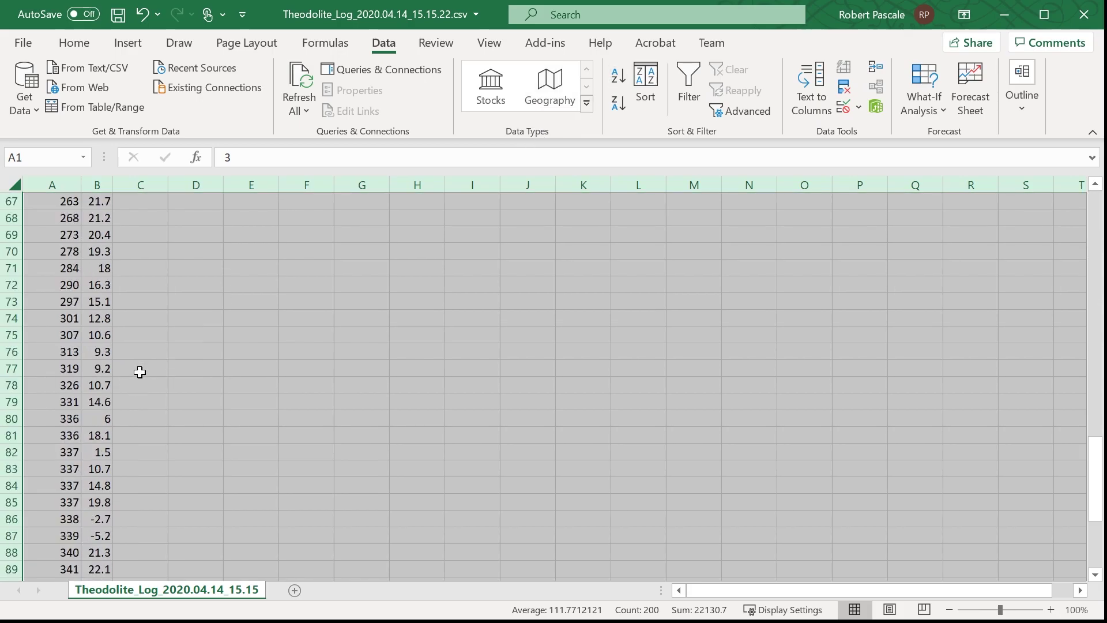
scroll(139, 372, "down", 7)
left_click(9, 402)
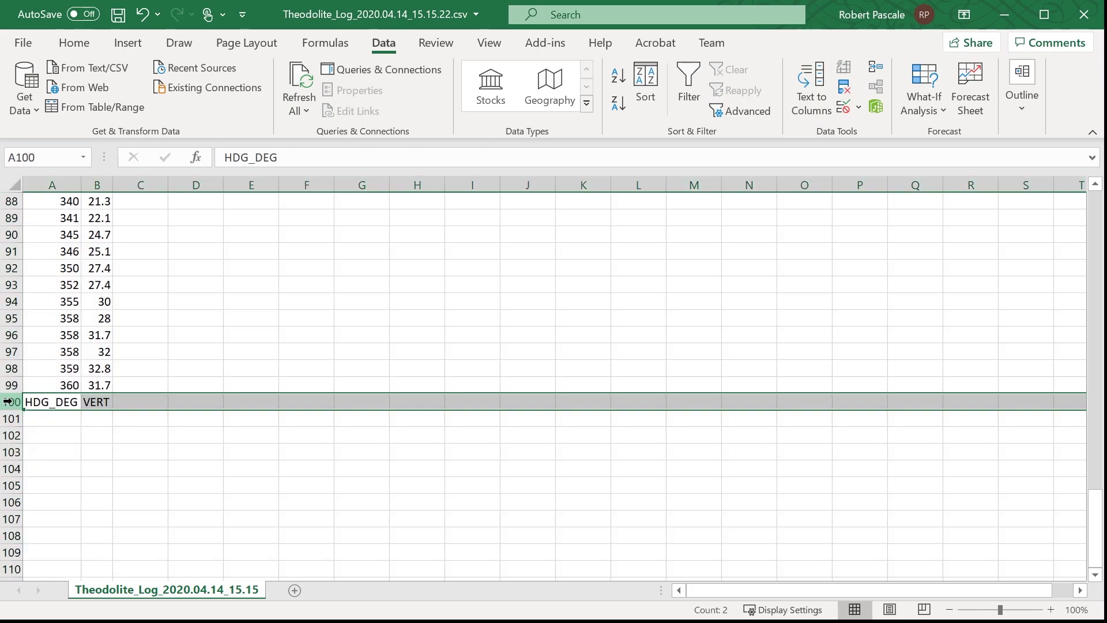
key("Delete")
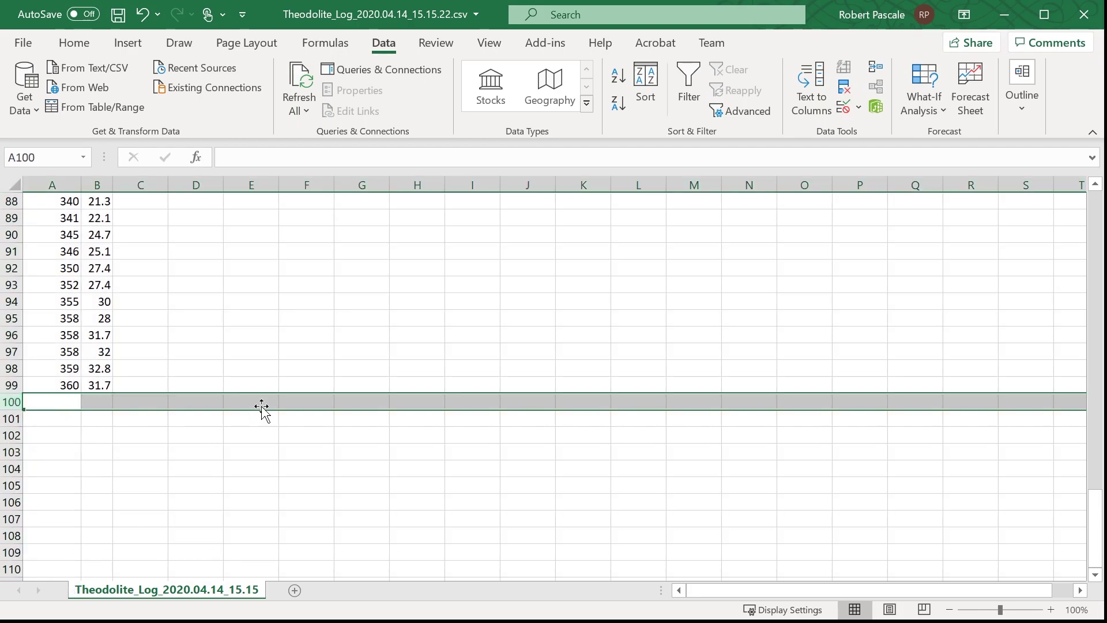
scroll(250, 365, "up", 20)
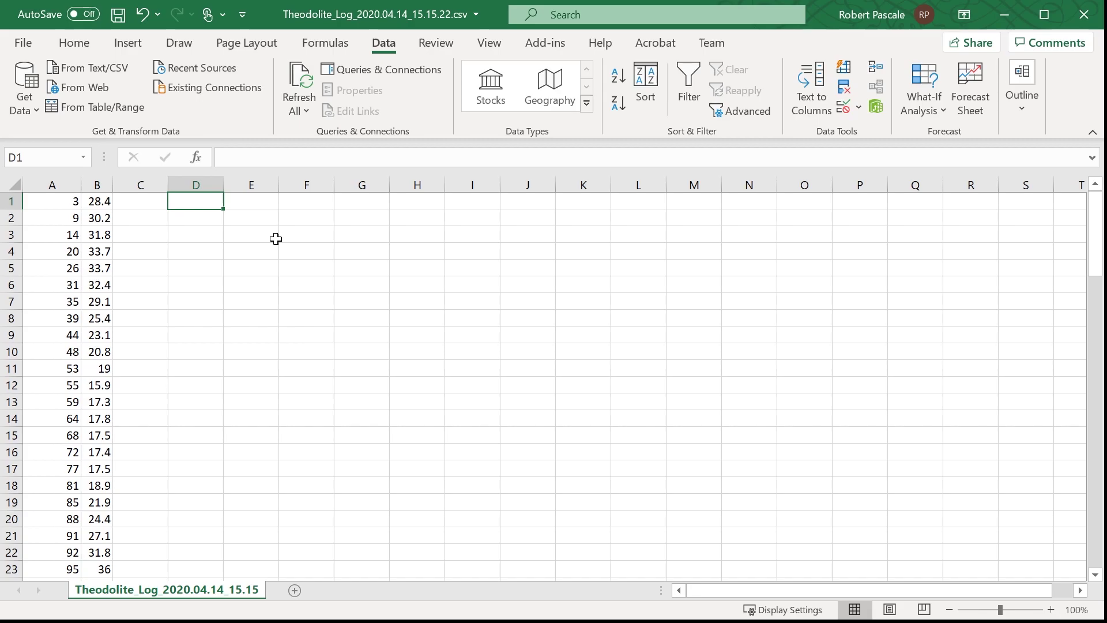
- Enter =IF(A1=A2,"beep","") in D1 to flag repeated headings
type("=i")
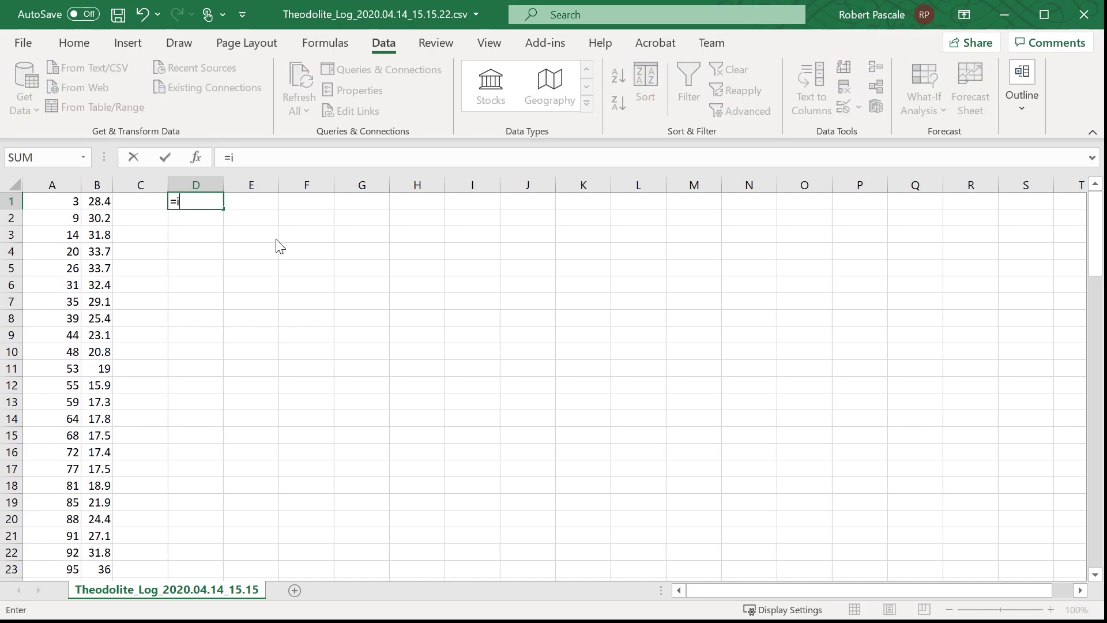
type("f(")
key("Left")
key("Left")
key("Left")
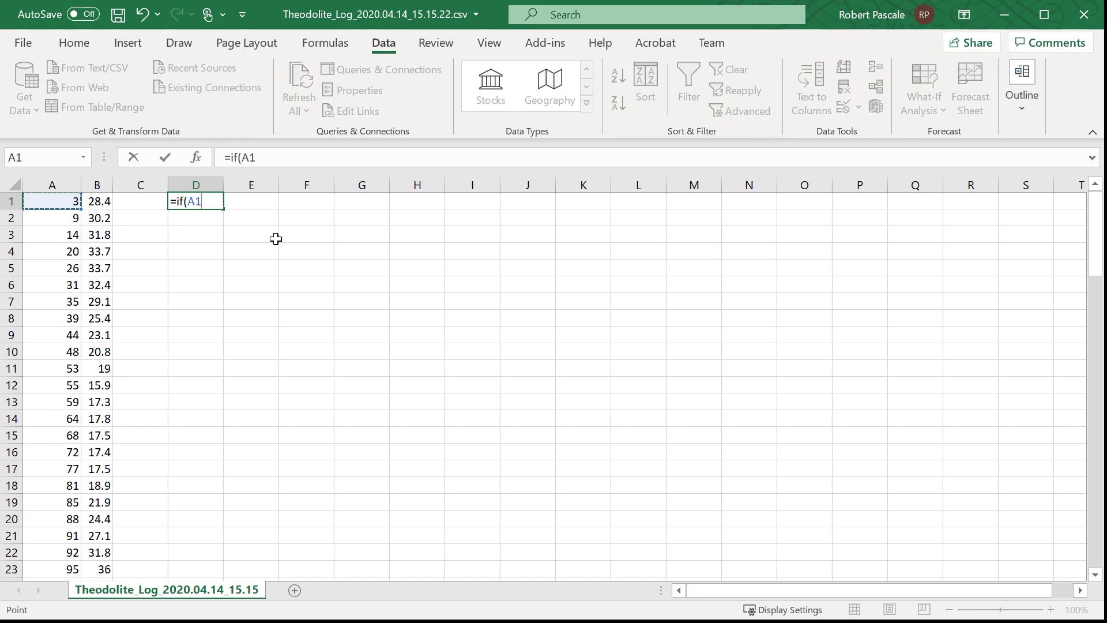
type("=")
key("Down")
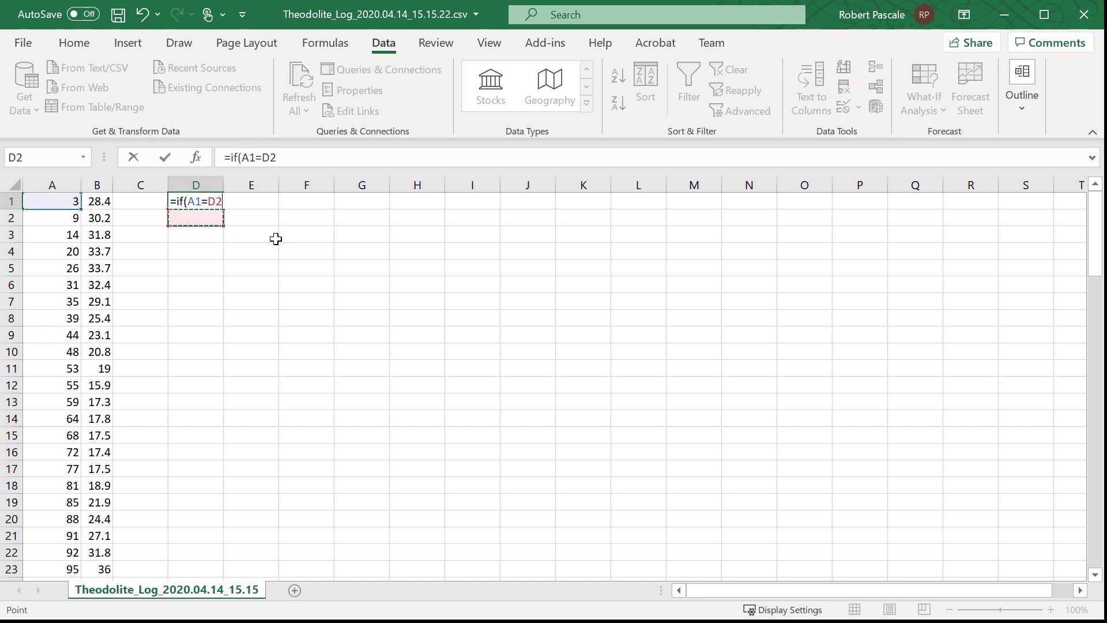
key("Left")
key("Left")
key("Left")
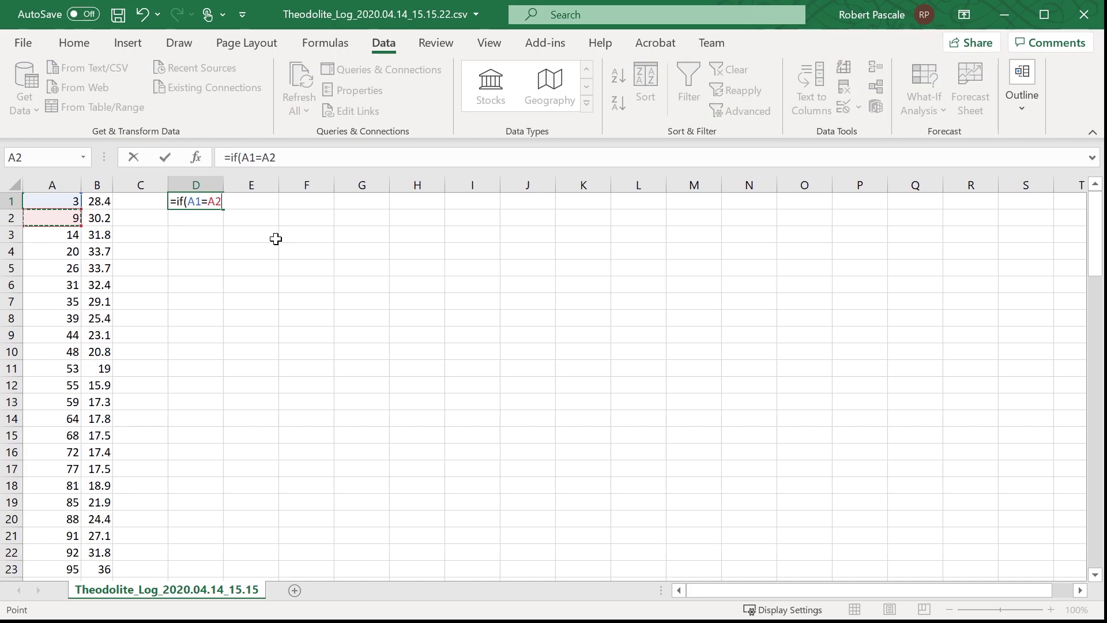
type(",\"beep")
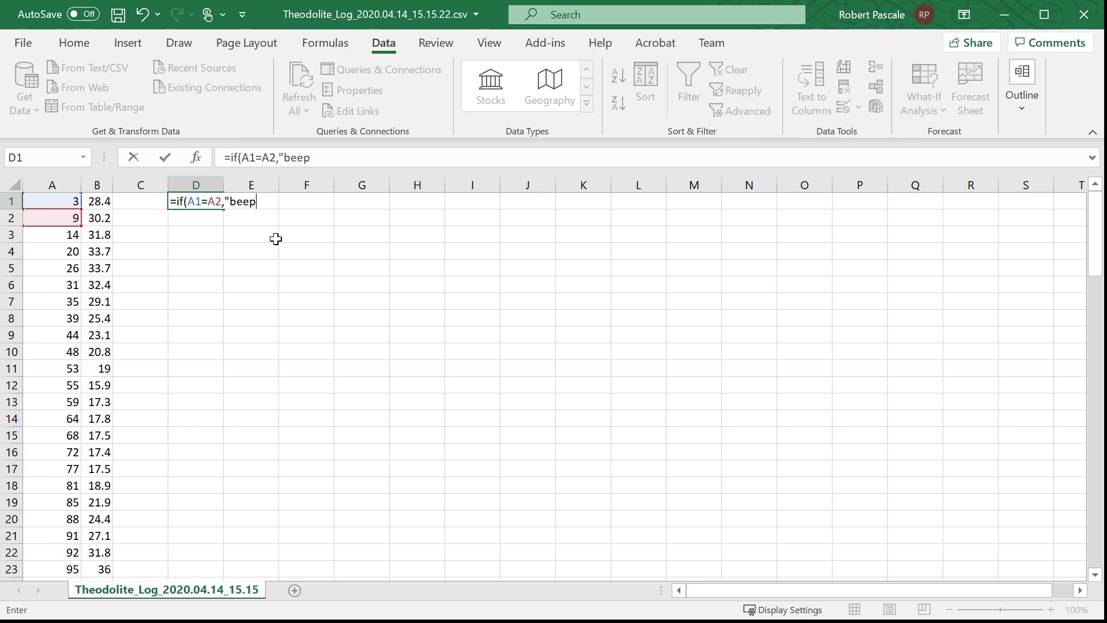
type("\",\"\"")
key("Return")
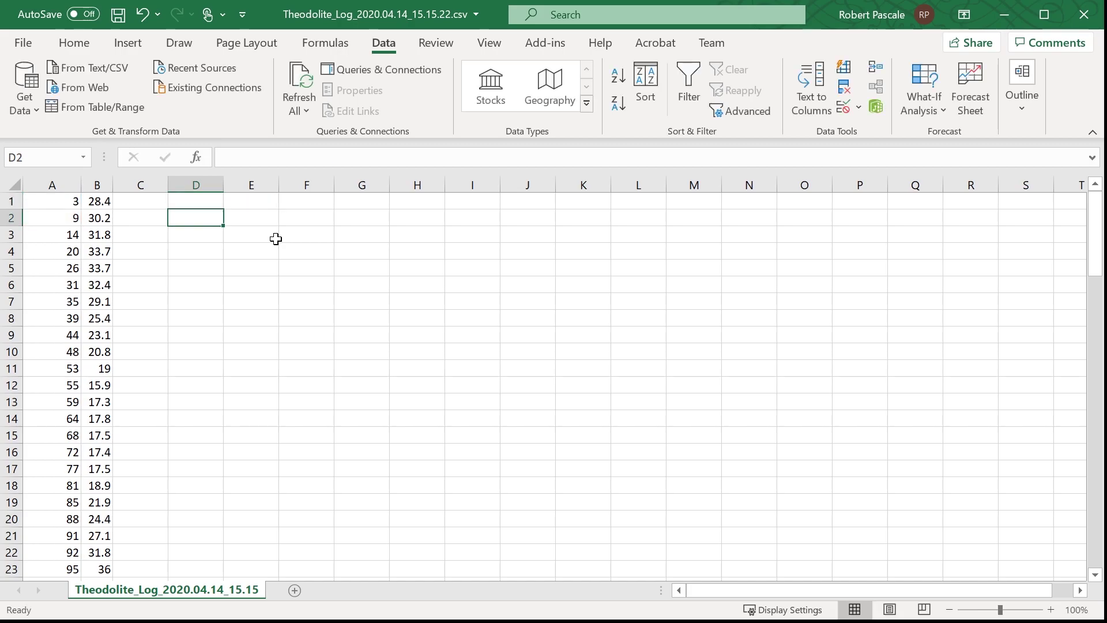
- Fill the check down to D99 and select row 47, where heading 189 repeats
key("Up")
key("shift+Down")
key("shift+Page_Down")
key("shift+Page_Down")
key("shift+Page_Down")
key("shift+Page_Down")
key("shift+Page_Down")
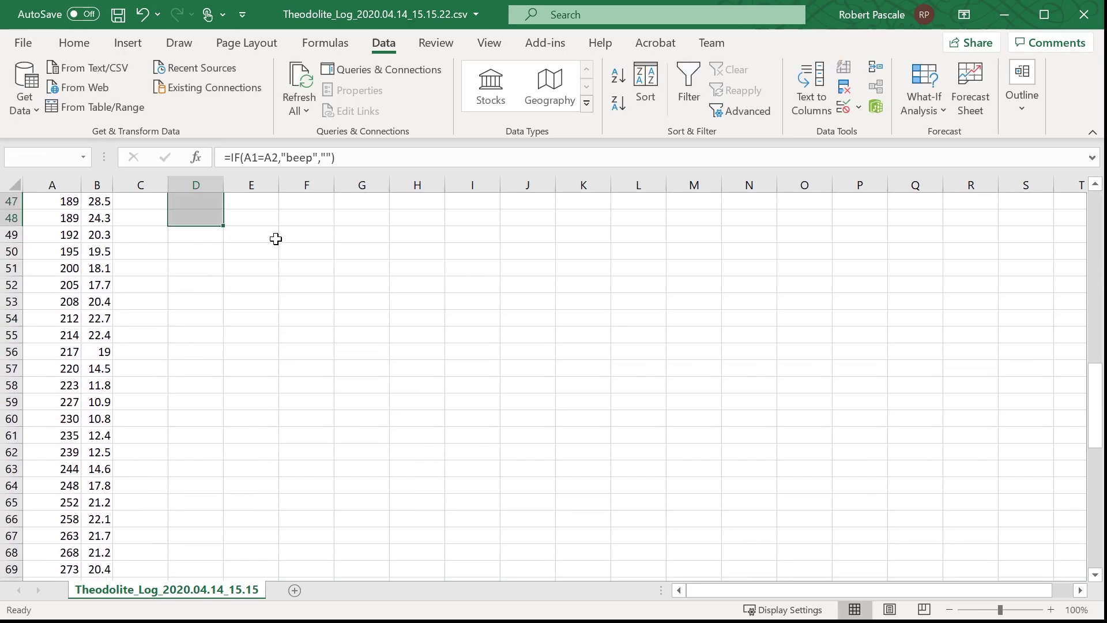
key("shift+Up")
key("shift+Up")
key("shift+Up")
key("shift+Up")
key("shift+Up")
key("shift+Up")
key("shift+Up")
key("shift+Up")
key("shift+Up")
key("shift+Up")
key("shift+Up")
key("shift+Up")
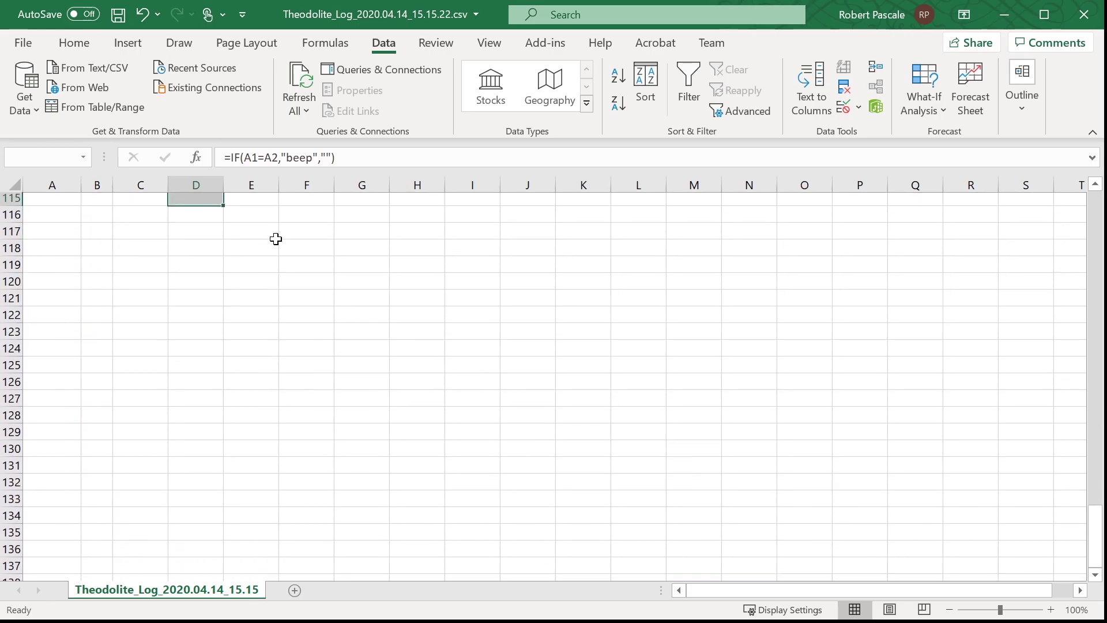
key("shift+Up")
key("shift+Up")
key("shift+Up")
key("shift+Up")
key("shift+Up")
key("shift+Up")
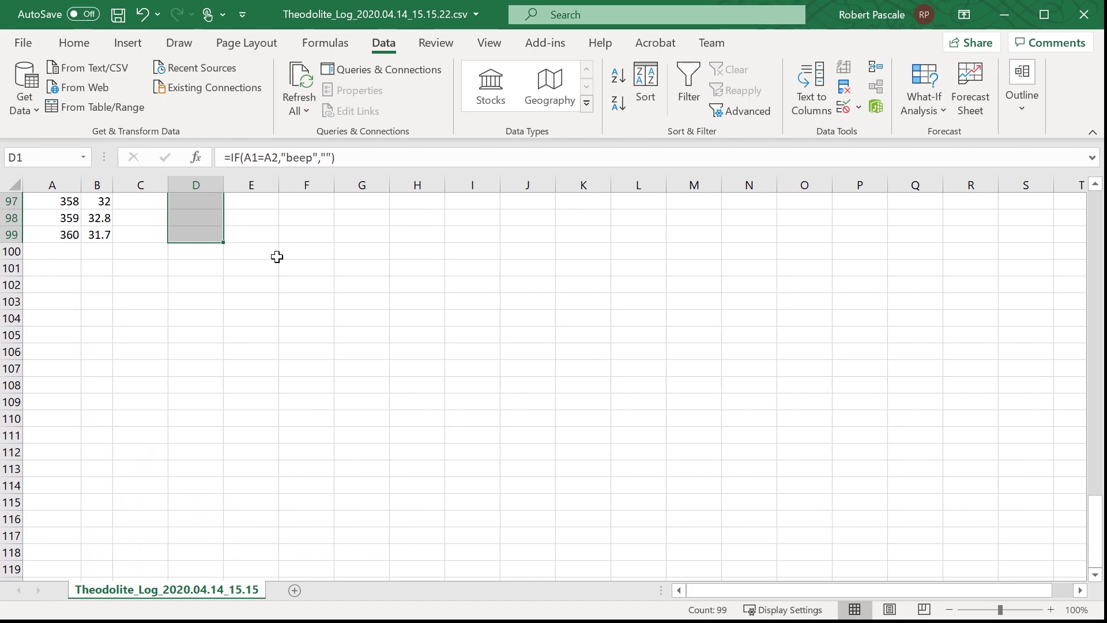
scroll(277, 256, "up", 16)
scroll(277, 256, "up", 16)
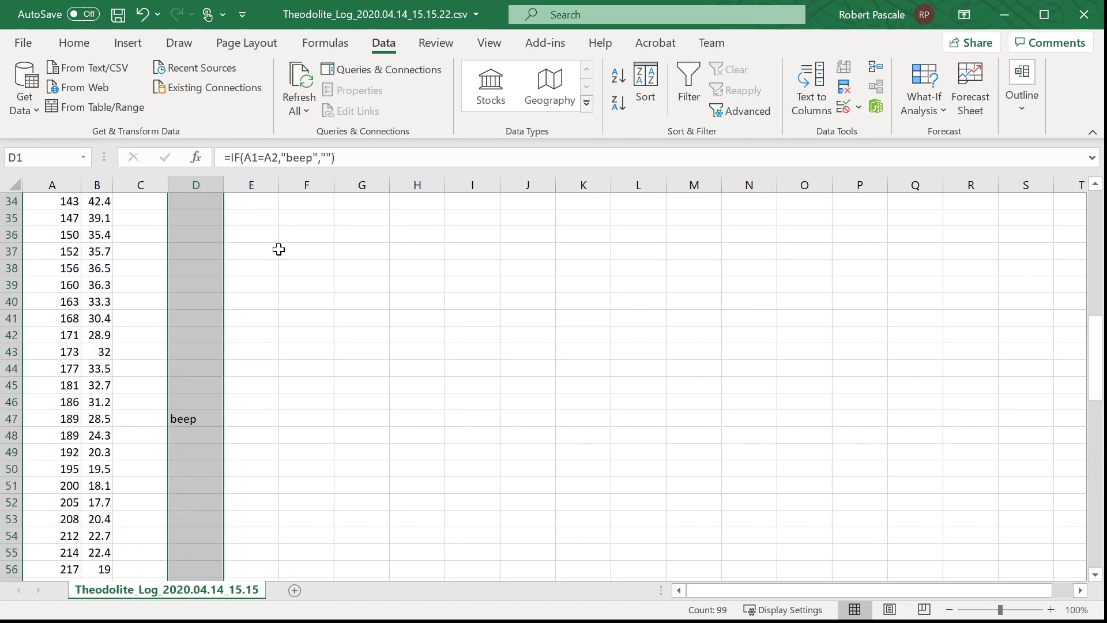
left_click(265, 288)
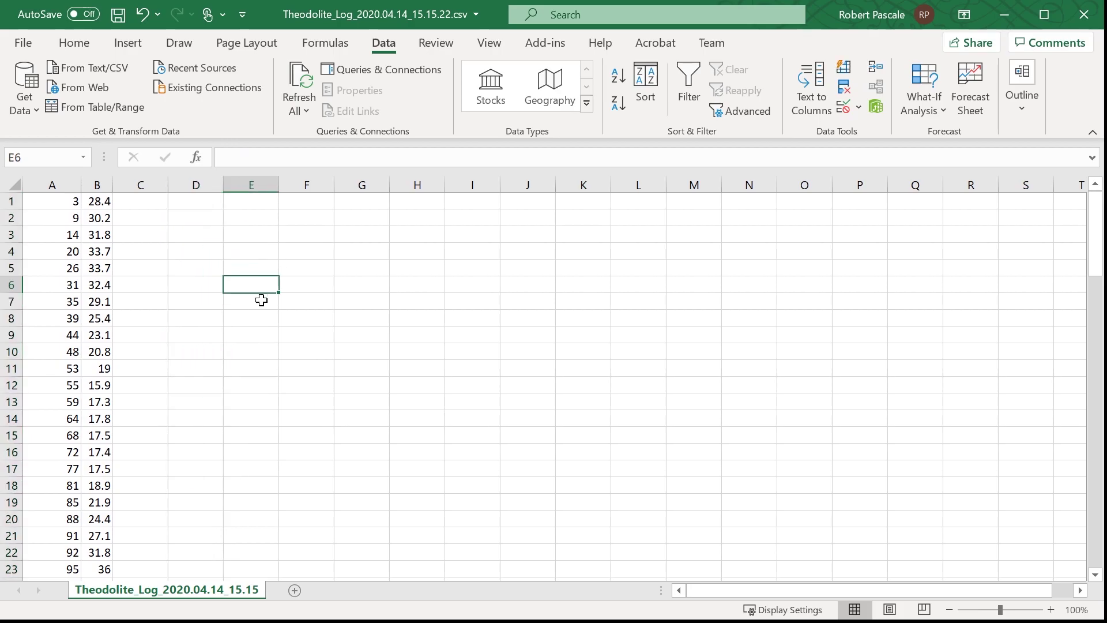
scroll(255, 319, "down", 12)
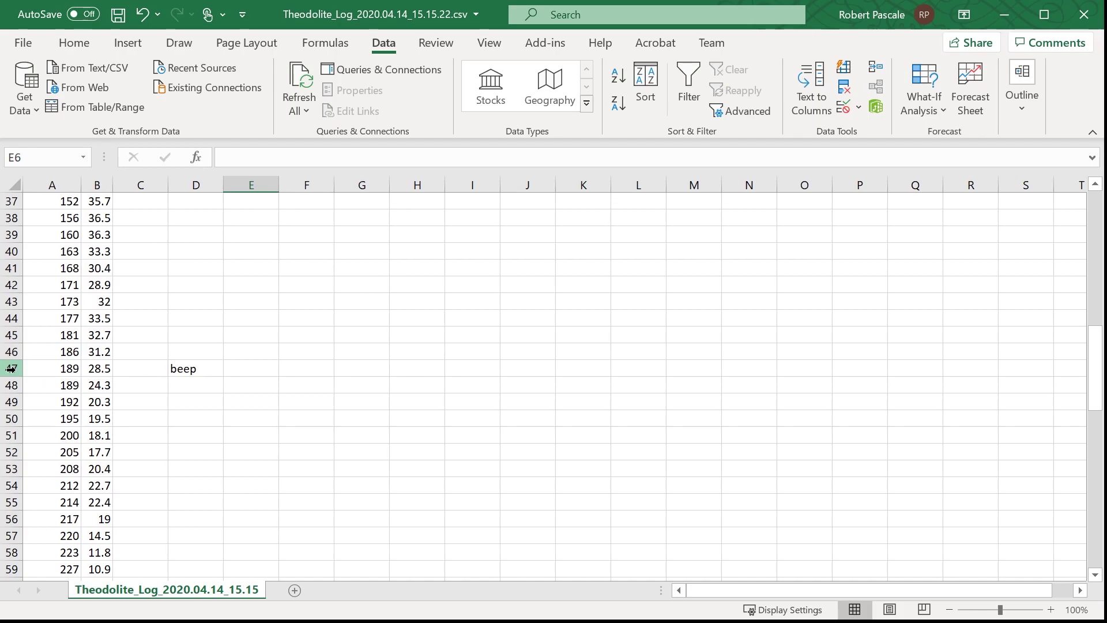
left_click(11, 369)
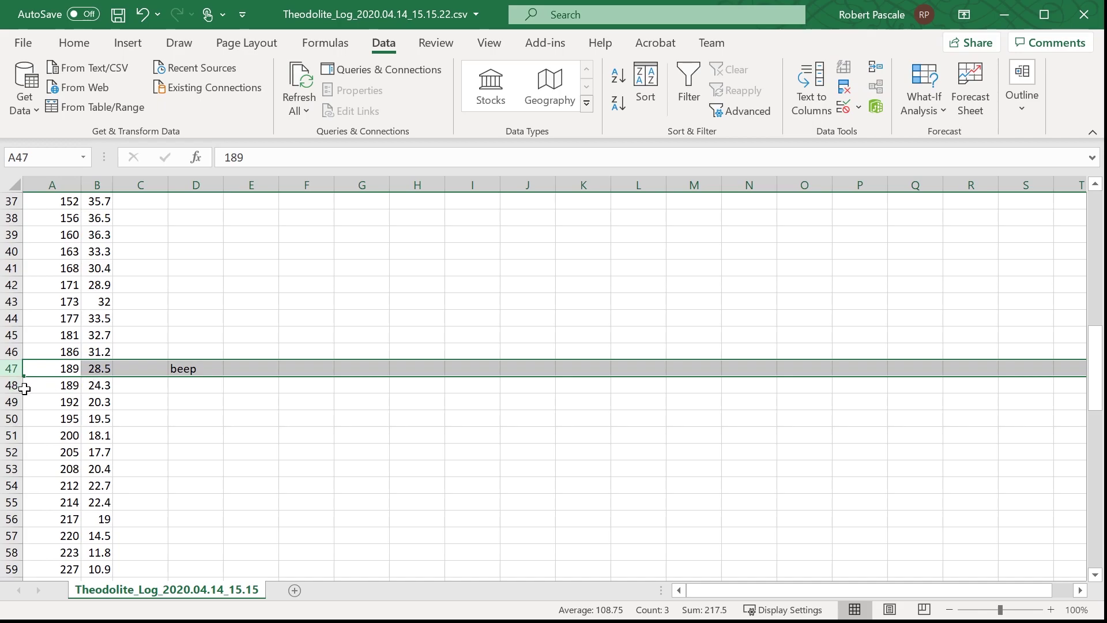
- Delete the duplicate 189 / 24.3 reading in row 48
left_click(12, 385)
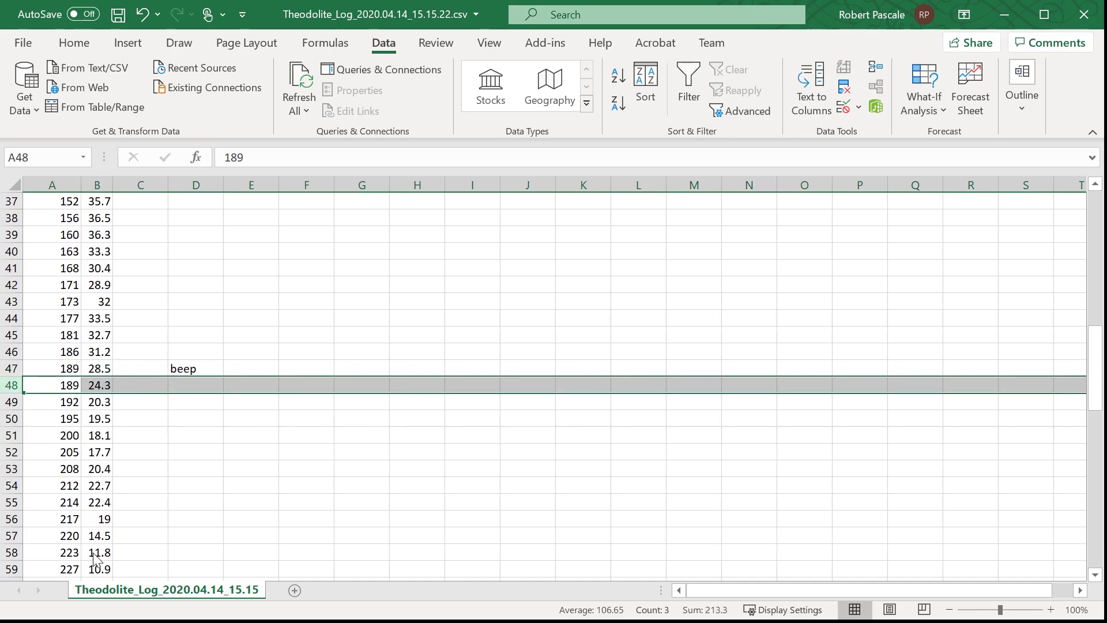
key("ctrl+minus")
left_click(198, 367)
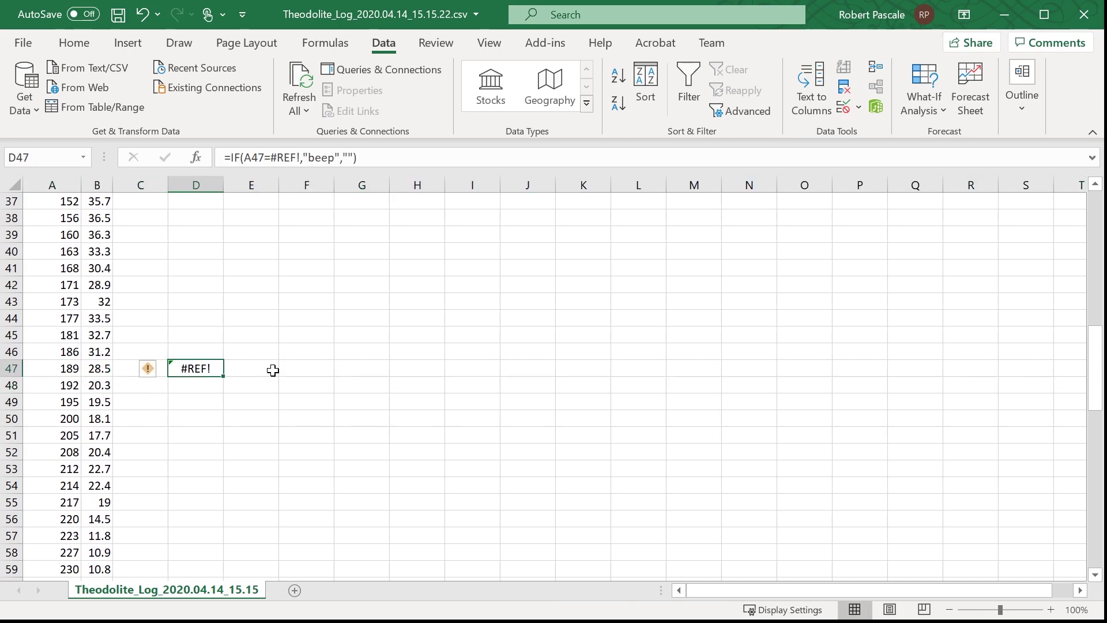
- Refill the duplicate check over D46:D98, now flagging headings 336 and 337
key("Up")
key("shift+Down")
key("shift+Down")
key("shift+Down")
key("shift+Down")
key("shift+Down")
key("shift+Down")
key("shift+Down")
key("shift+Down")
key("shift+Down")
key("shift+Down")
key("shift+Down")
key("shift+Down")
key("shift+Down")
key("shift+Down")
key("shift+Down")
key("shift+Down")
key("shift+Down")
key("shift+Down")
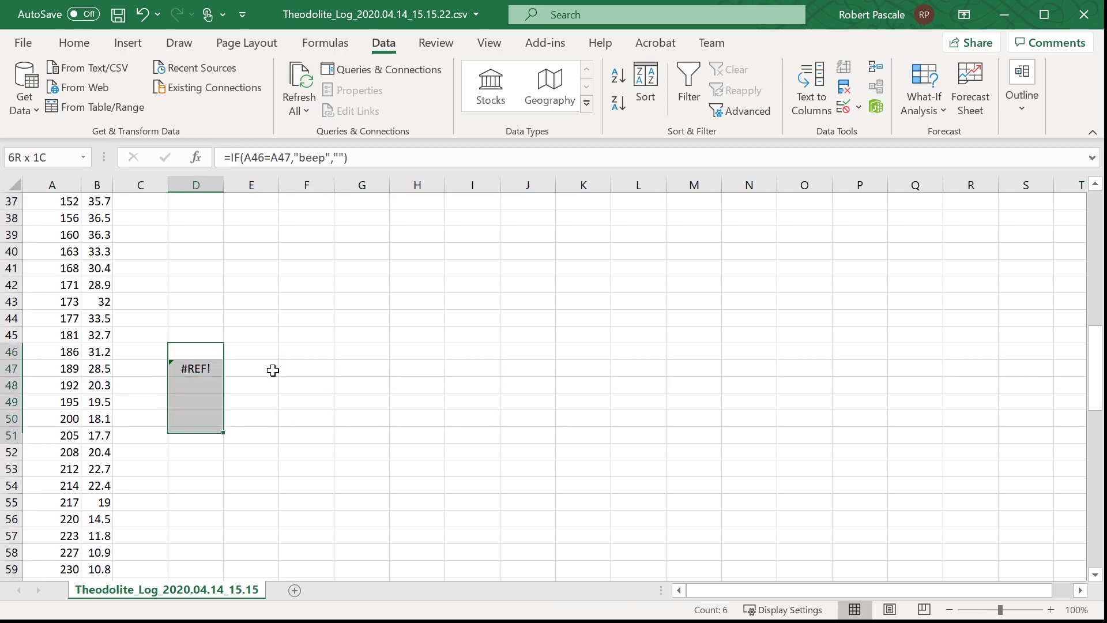
key("shift+Down")
key("shift+Down")
key("shift+Down")
key("shift+Down")
key("shift+Down")
key("shift+Down")
key("shift+Down")
key("shift+Down")
key("shift+Down")
key("shift+Down")
key("shift+Down")
key("shift+Down")
key("shift+Down")
key("shift+Down")
key("shift+Down")
key("shift+Down")
key("shift+Down")
key("shift+Down")
key("shift+Down")
key("shift+Down")
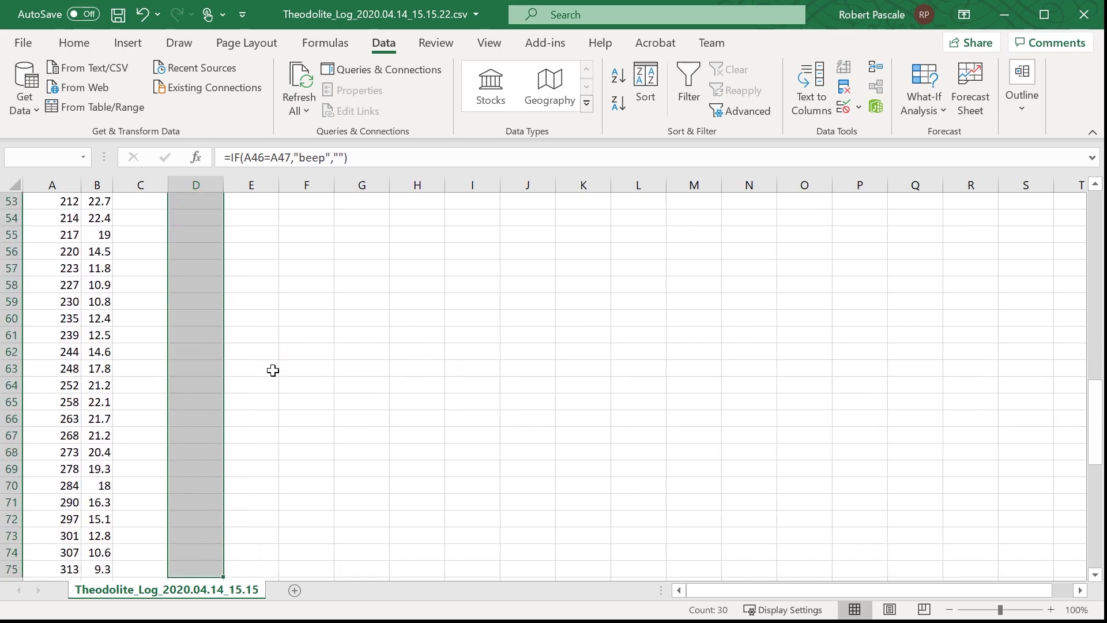
key("shift+Down")
key("shift+Down")
key("shift+Down")
key("shift+Down")
key("shift+Down")
key("shift+Down")
key("shift+Down")
key("shift+Down")
key("shift+Down")
key("shift+Down")
key("shift+Down")
key("shift+Down")
key("shift+Down")
key("shift+Down")
key("shift+Down")
key("shift+Down")
key("shift+Down")
key("shift+Down")
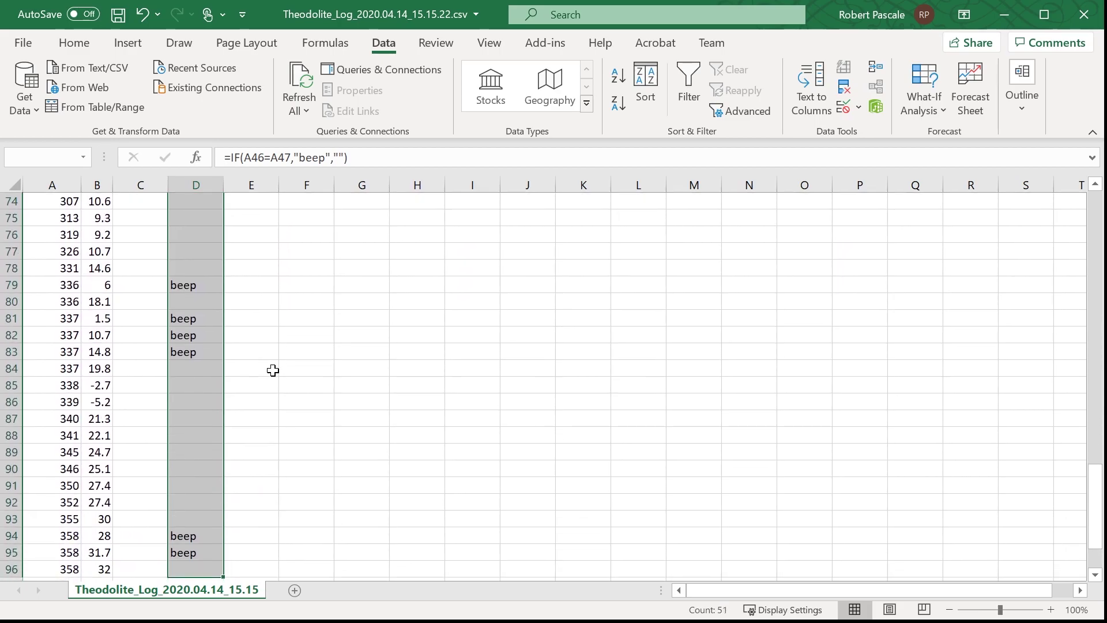
key("shift+Down")
key("shift+Down")
key("shift+Up")
key("shift+Up")
key("shift+Up")
key("shift+Up")
key("shift+Up")
key("shift+Up")
key("shift+Up")
key("shift+Up")
key("shift+Up")
key("shift+Up")
key("shift+Up")
key("shift+Up")
key("shift+Up")
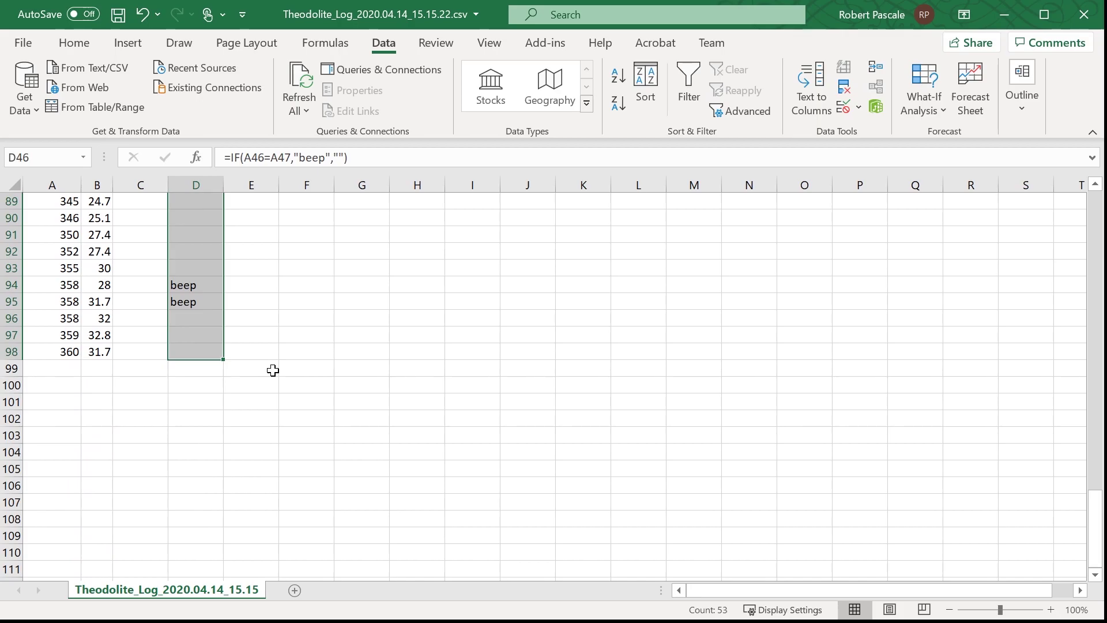
scroll(222, 275, "up", 14)
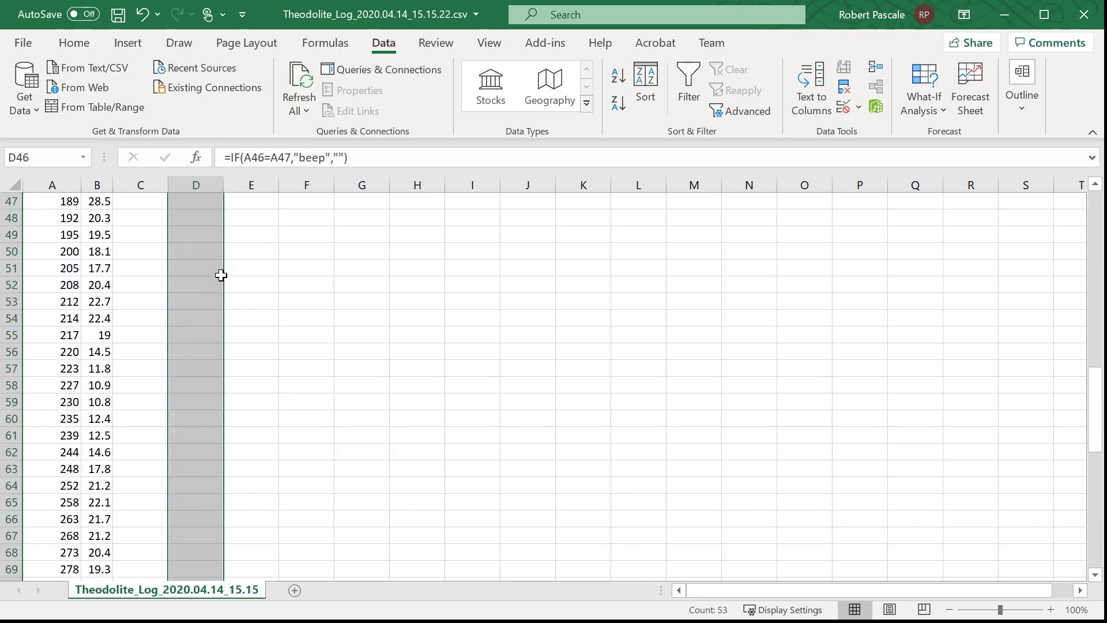
scroll(221, 275, "up", 6)
scroll(221, 275, "down", 5)
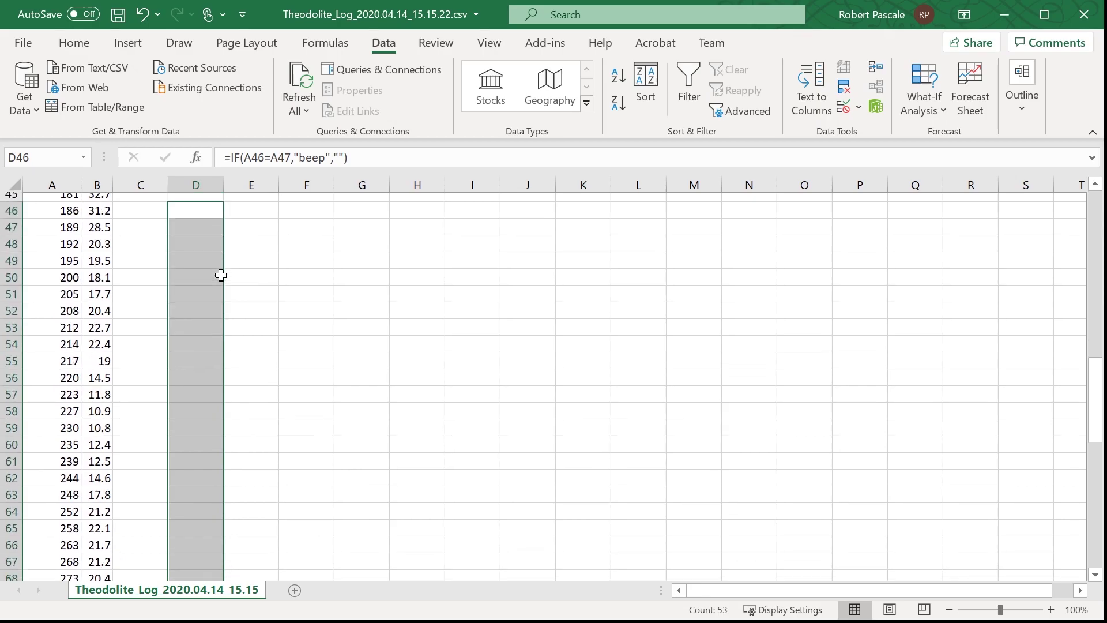
scroll(220, 275, "down", 8)
left_click(305, 396)
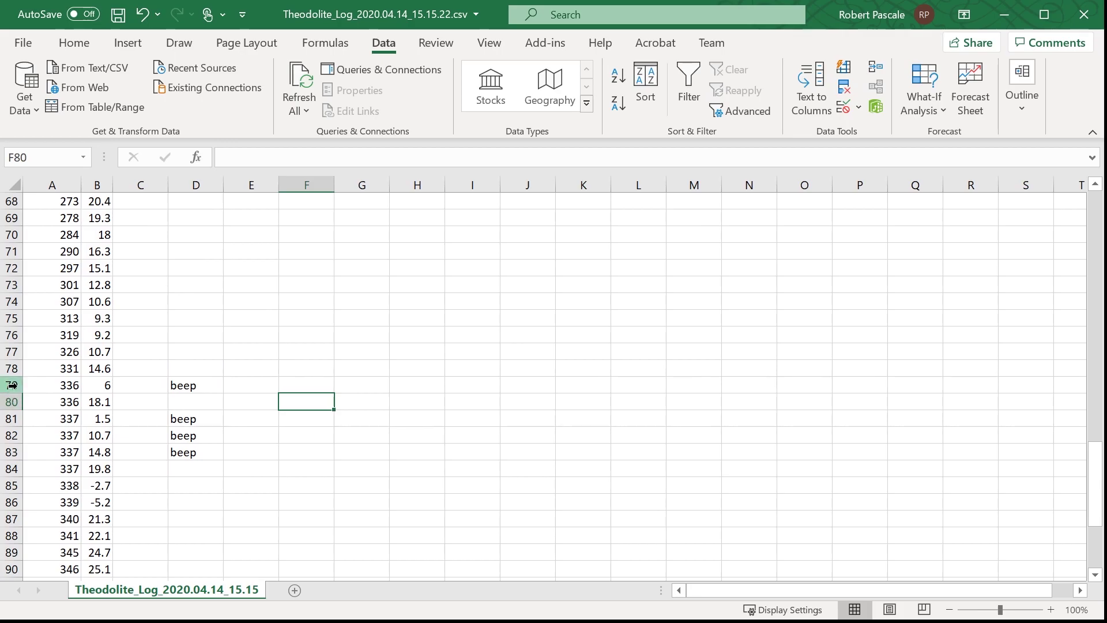
- Delete the duplicate 336 / 6 row and refill the check down through row 84
left_click(12, 385)
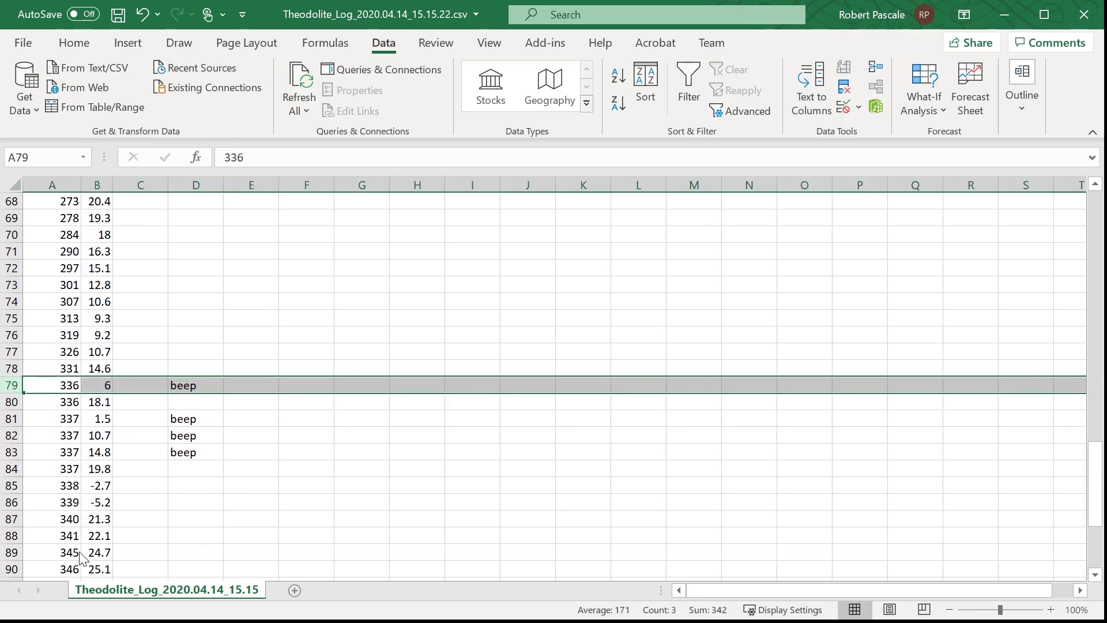
key("ctrl+minus")
left_click(207, 341)
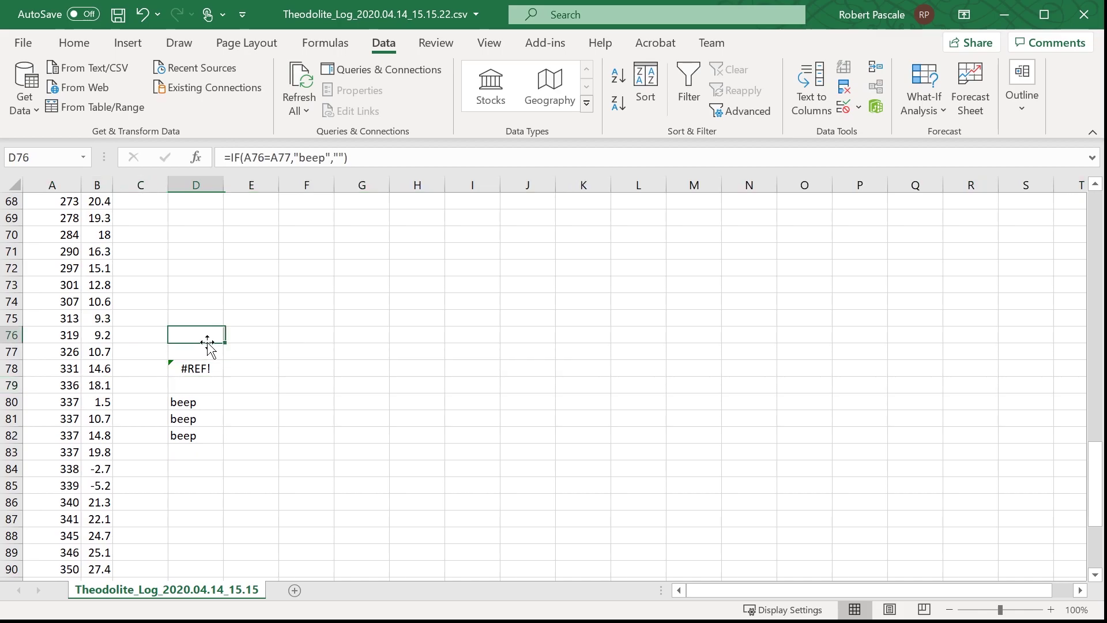
left_click_drag(224, 343, 221, 465)
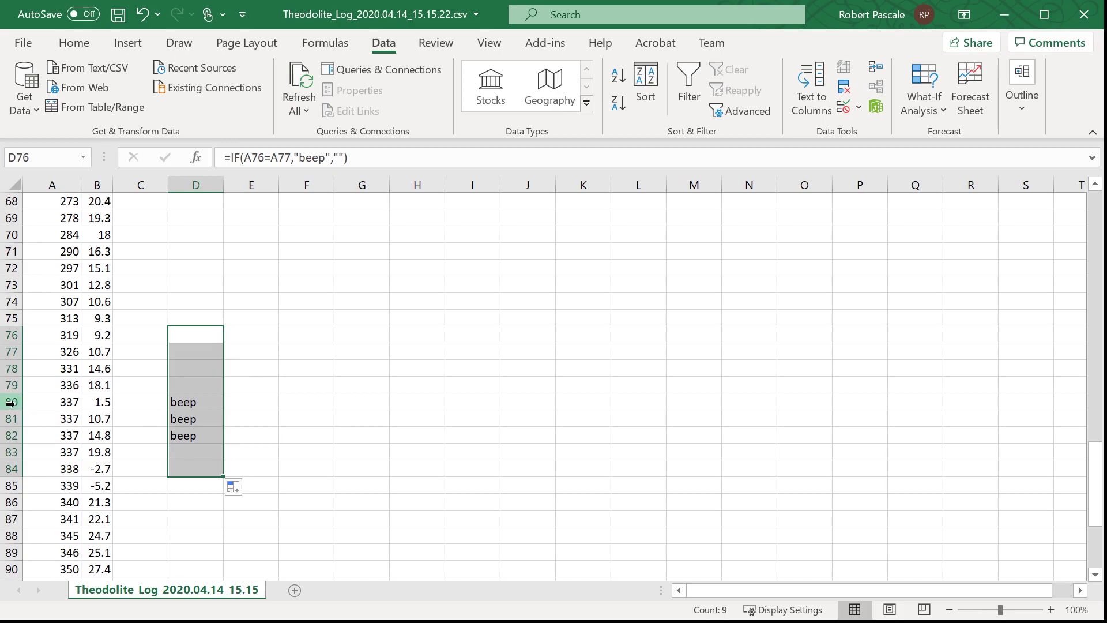
- Delete the three duplicate 337 rows (1.5, 10.7, 14.8) and refill the check below
left_click_drag(9, 402, 10, 436)
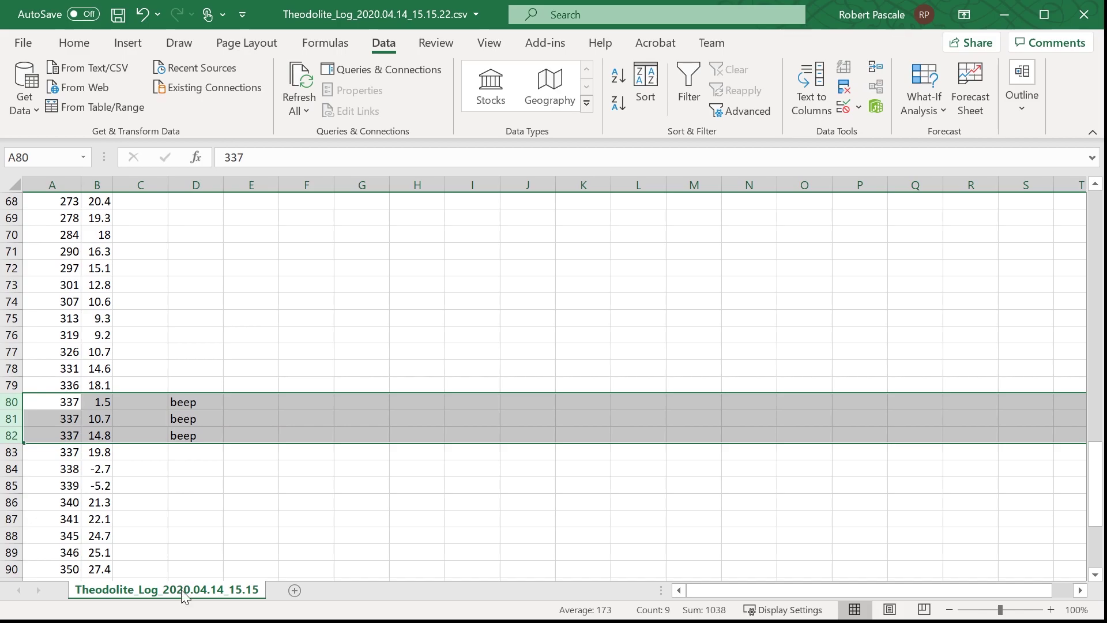
key("ctrl+minus")
left_click(195, 367)
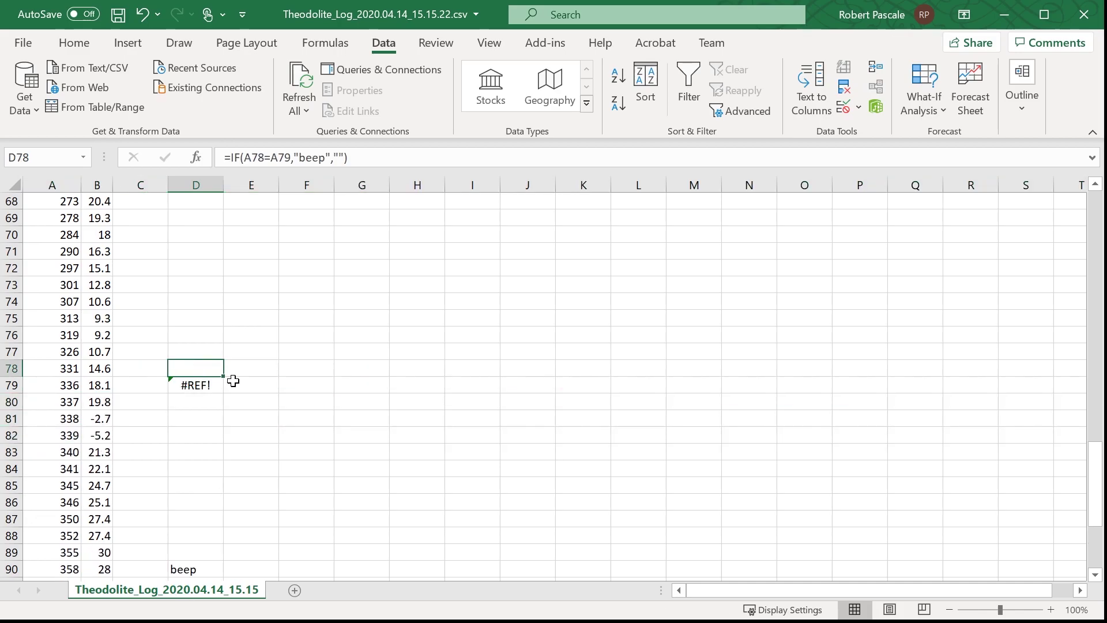
left_click_drag(224, 378, 224, 431)
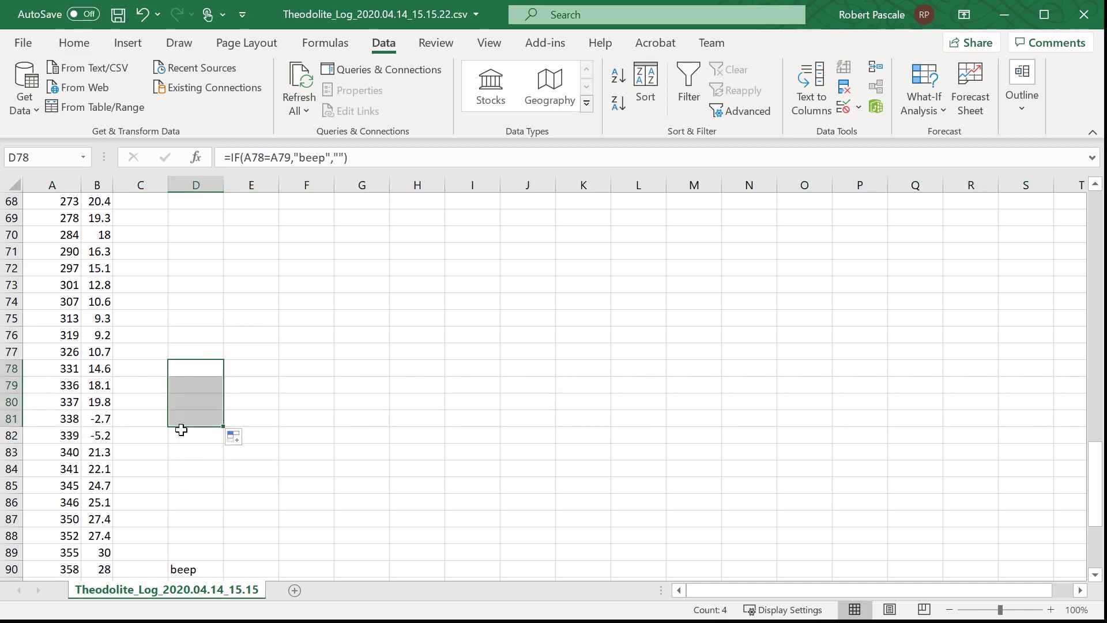
- Delete the duplicate 358 rows (28, 31.7), keeping 358 / 32, and refill the check to D91
scroll(180, 430, "down", 3)
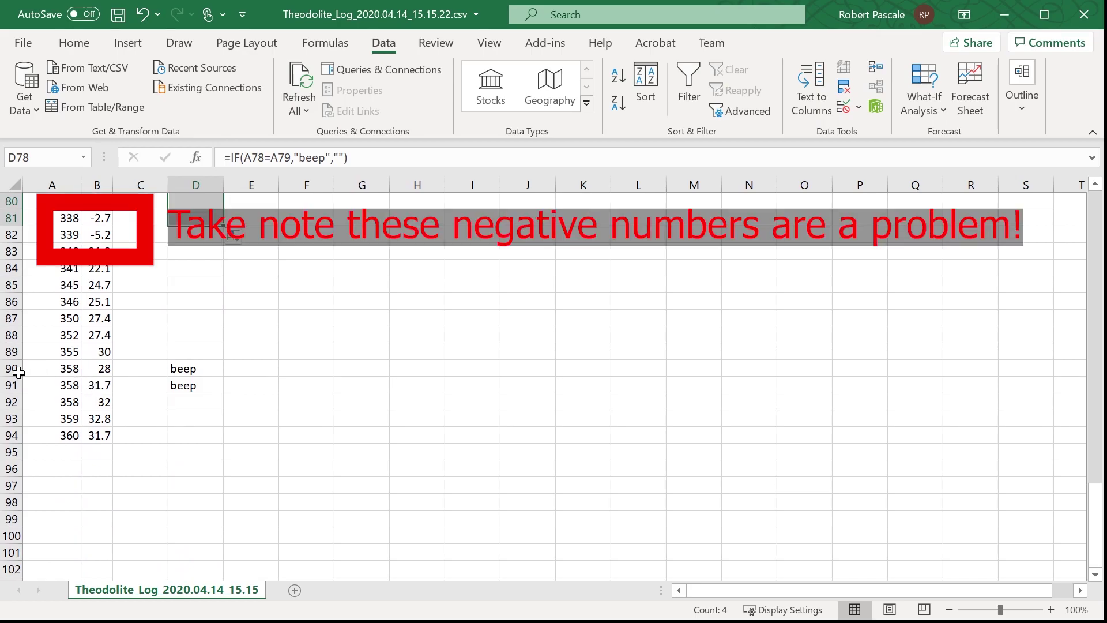
left_click(13, 371)
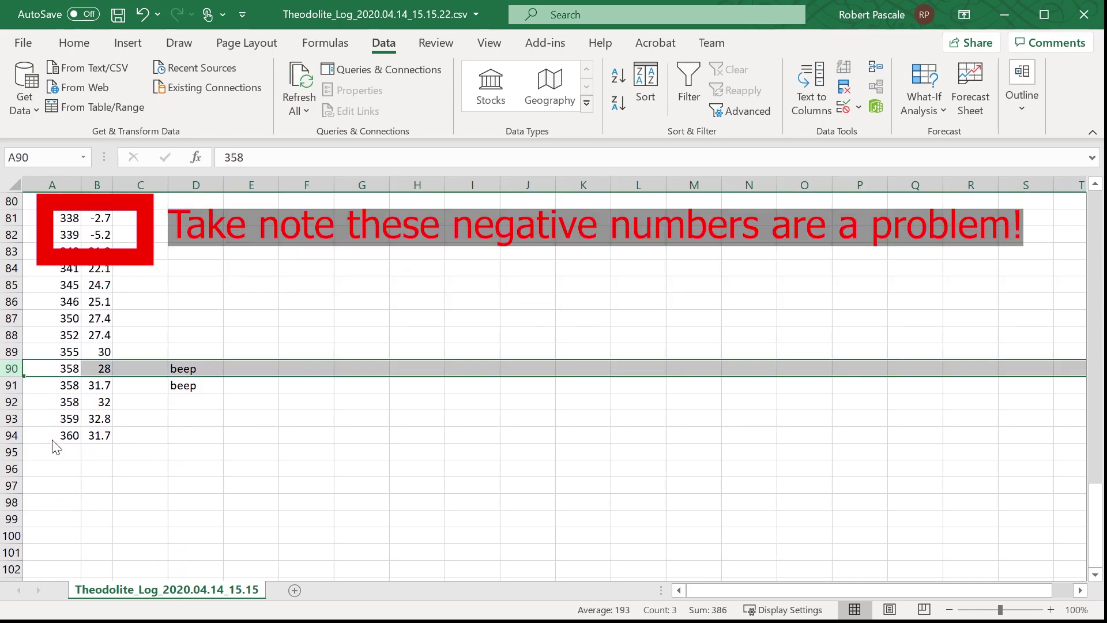
key("ctrl+minus")
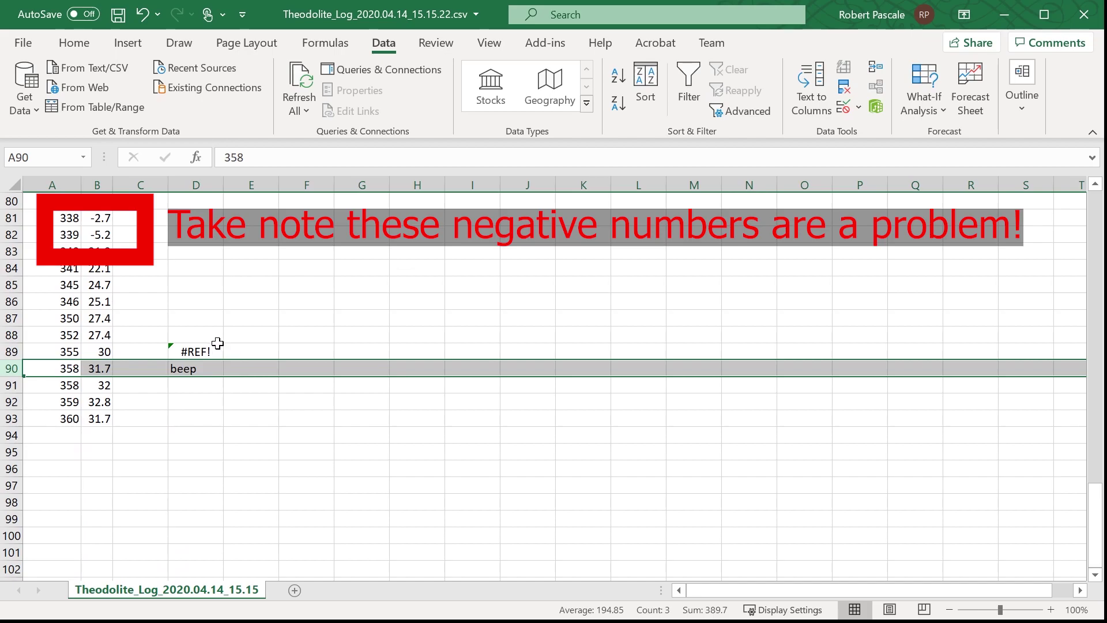
left_click(202, 331)
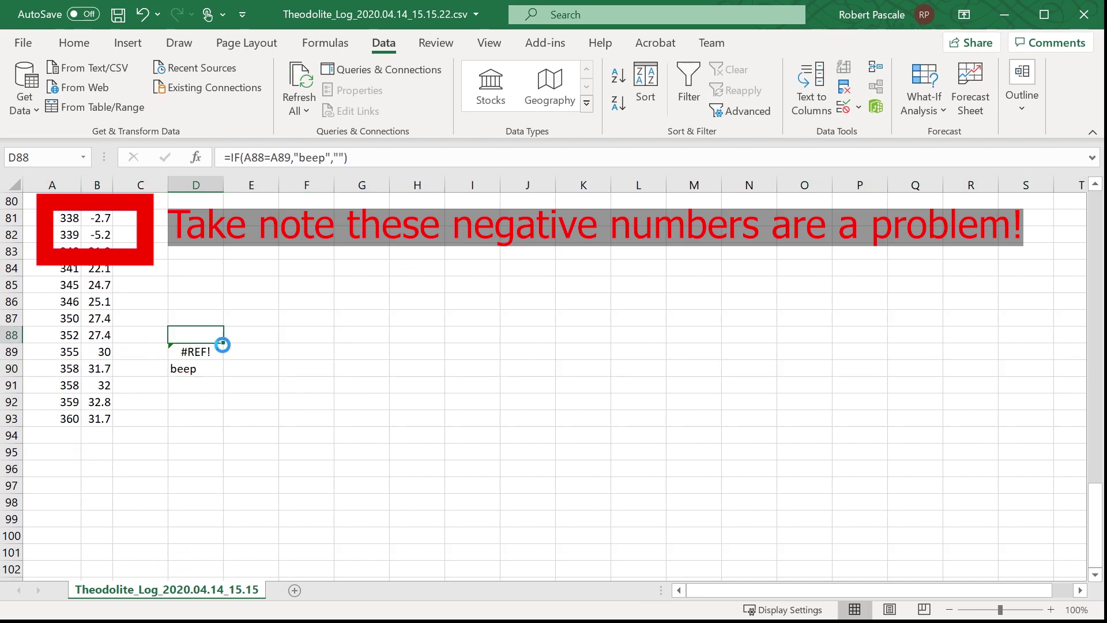
key("ctrl+z")
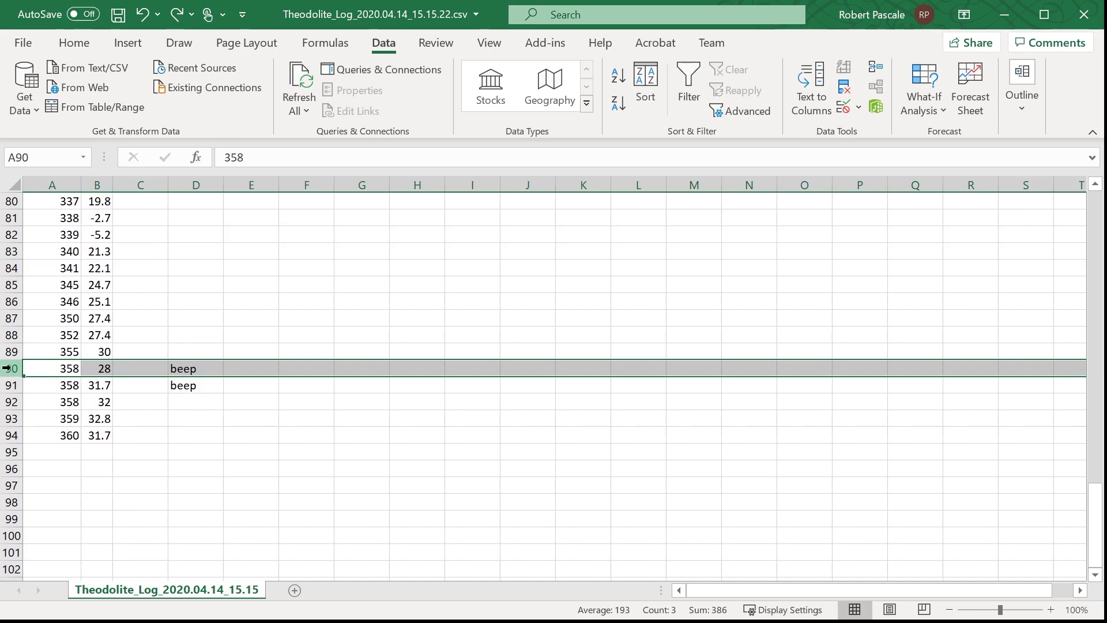
left_click_drag(11, 368, 12, 384)
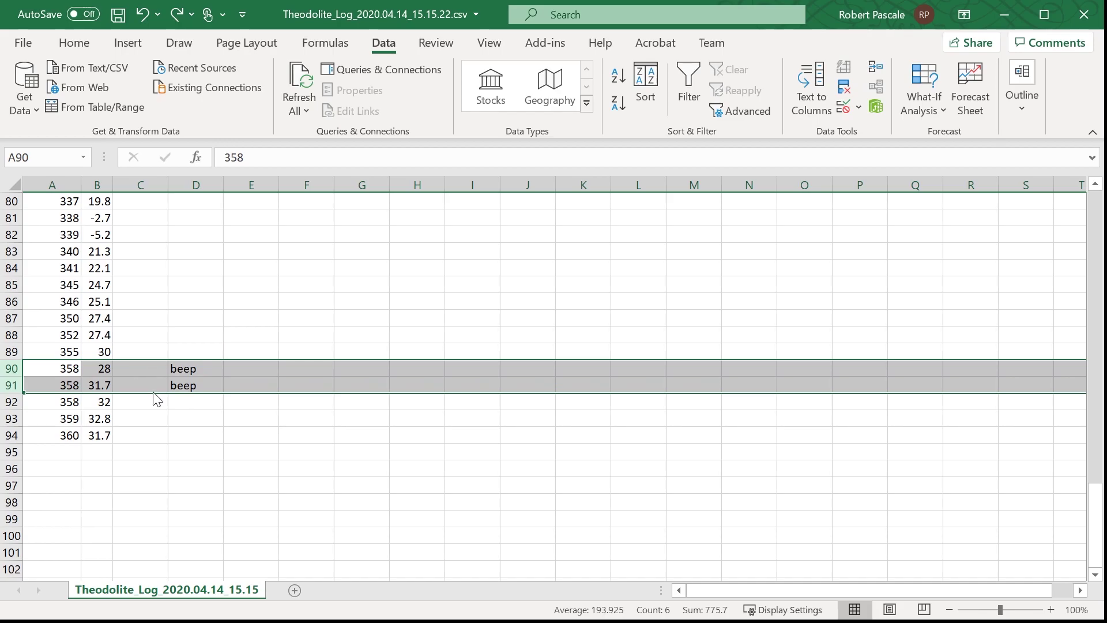
key("ctrl+minus")
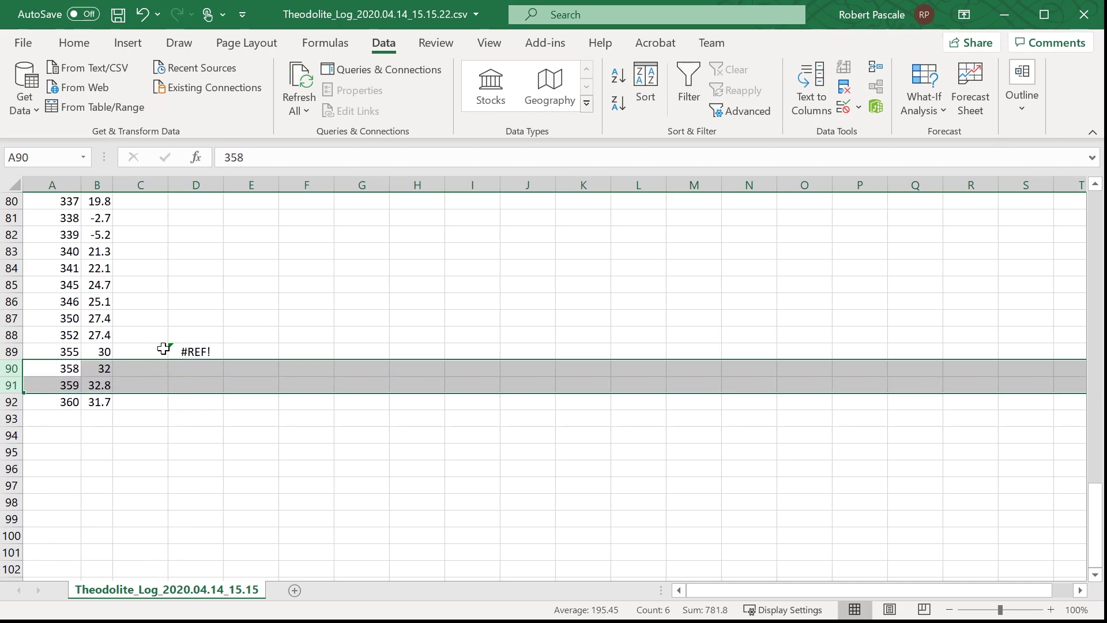
left_click(202, 335)
left_click_drag(223, 342, 218, 403)
left_click(205, 451)
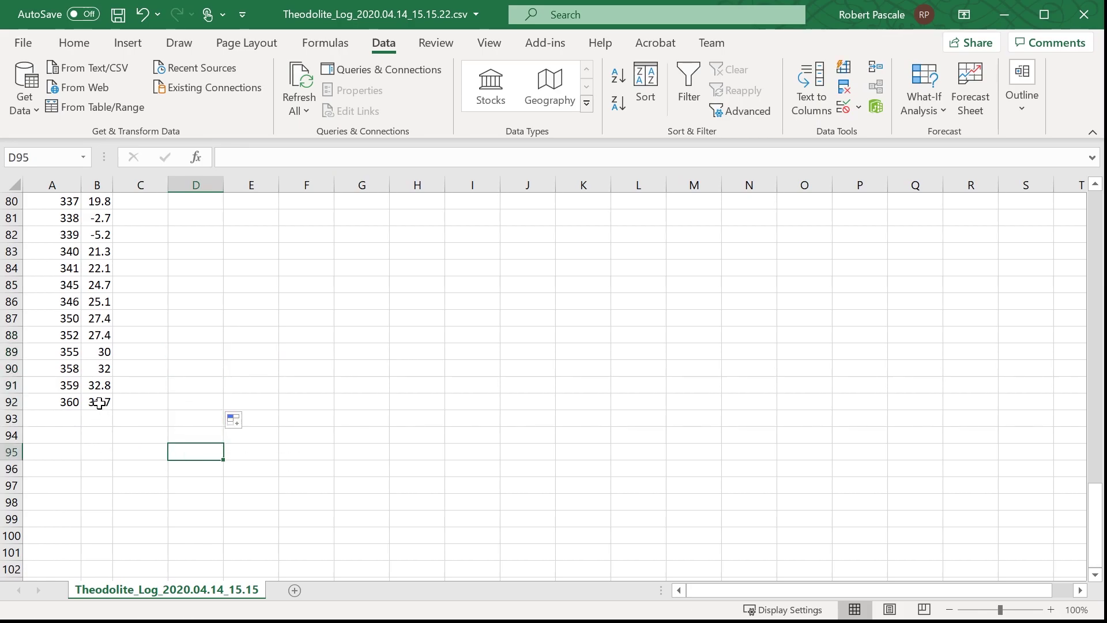
- Remove the helper check columns D and E
left_click_drag(183, 184, 265, 184)
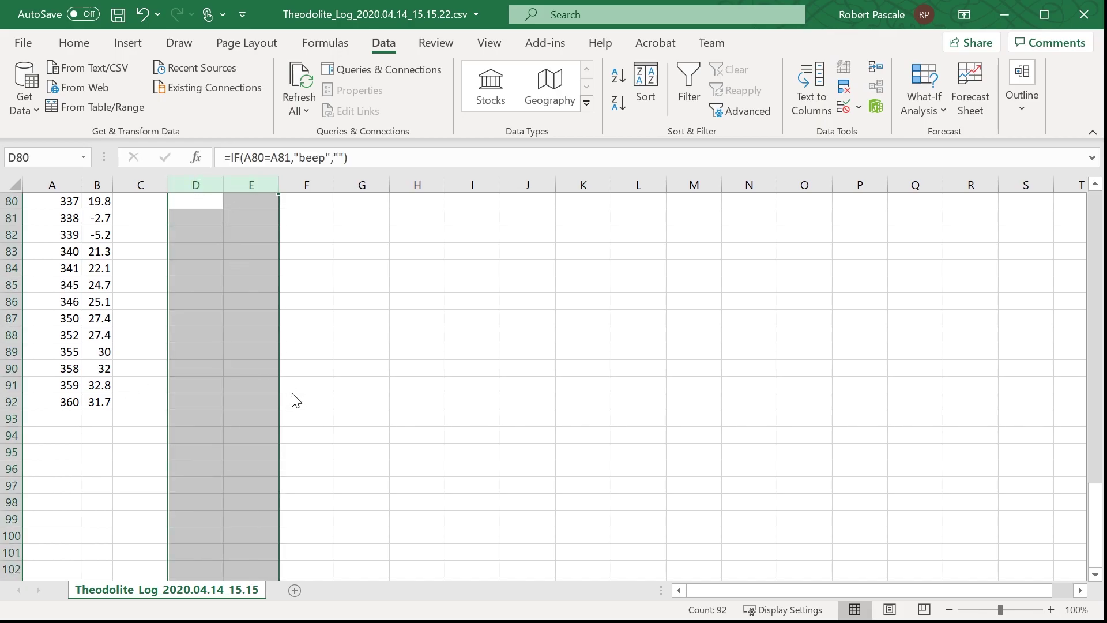
left_click(147, 370)
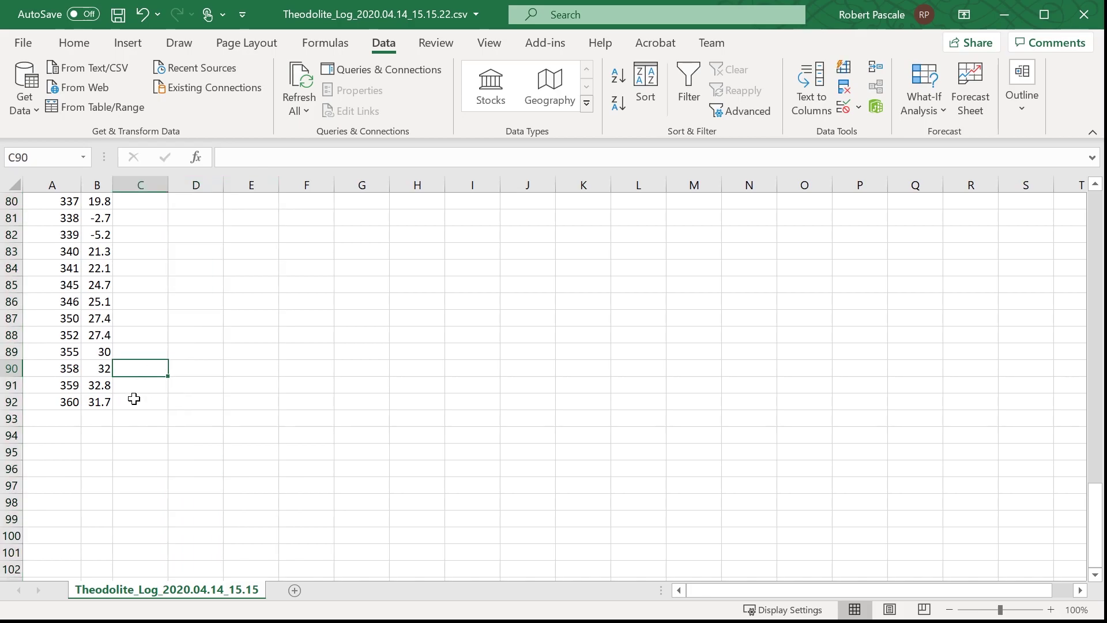
scroll(133, 399, "up", 20)
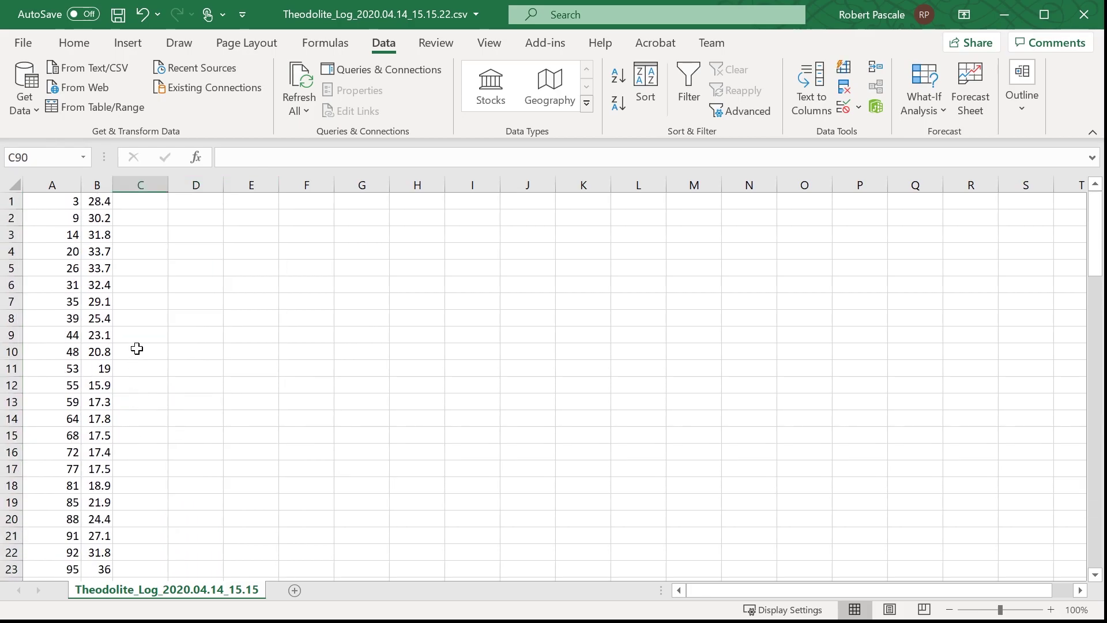
scroll(124, 300, "down", 1)
scroll(87, 242, "up", 1)
- Copy the azimuth and altitude data A1:B92 and switch to horizon_Warrandyte.txt in VS Code
left_click(52, 197)
scroll(303, 357, "down", 6)
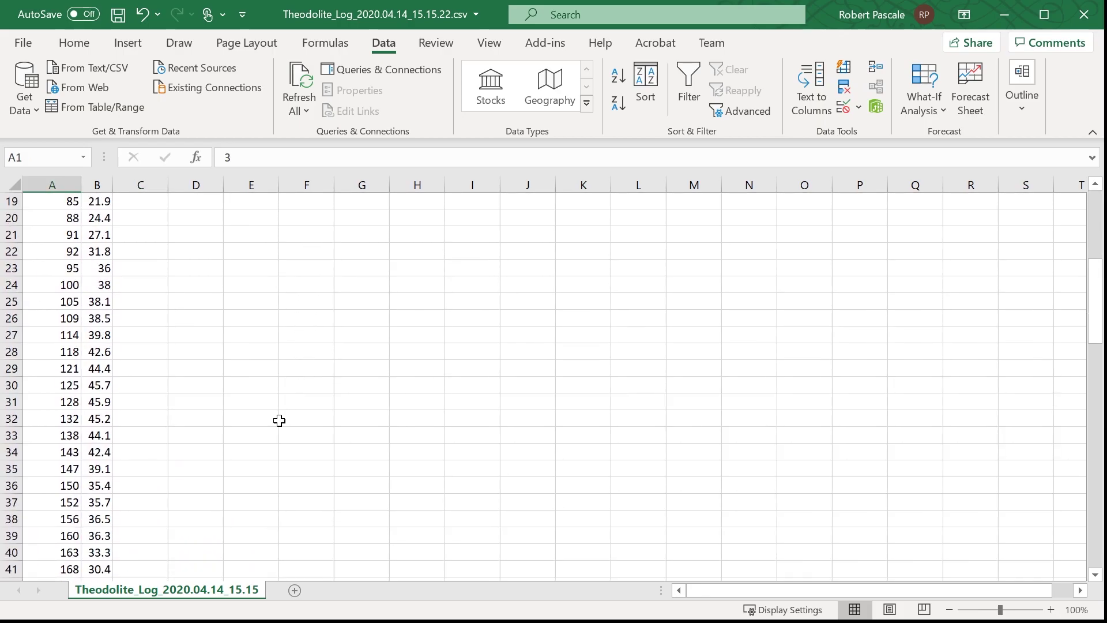
scroll(230, 456, "down", 14)
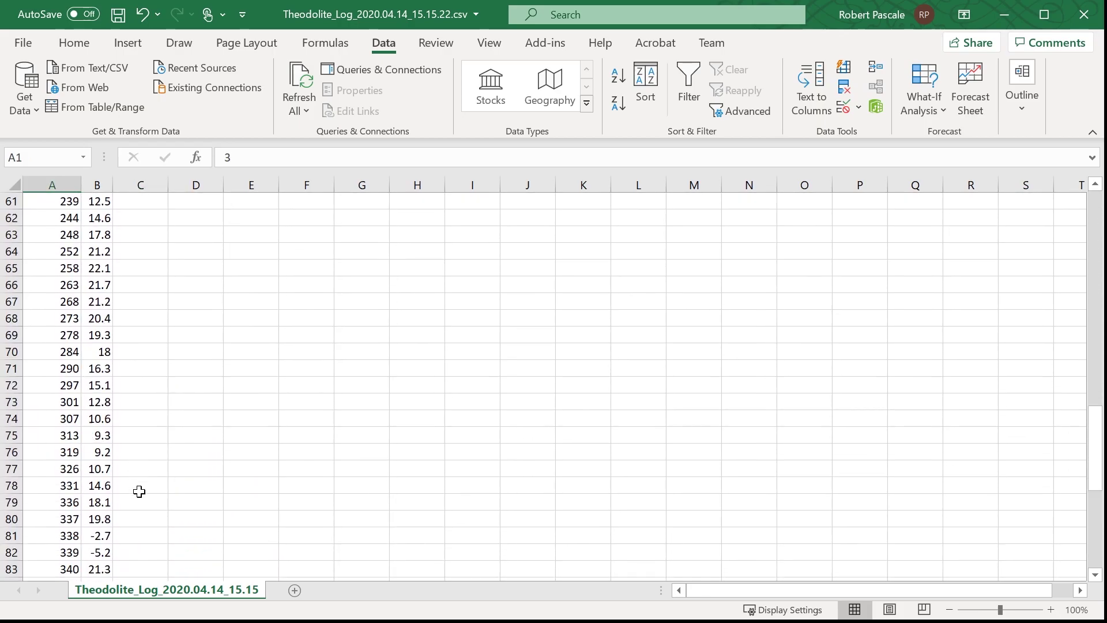
scroll(136, 490, "down", 6)
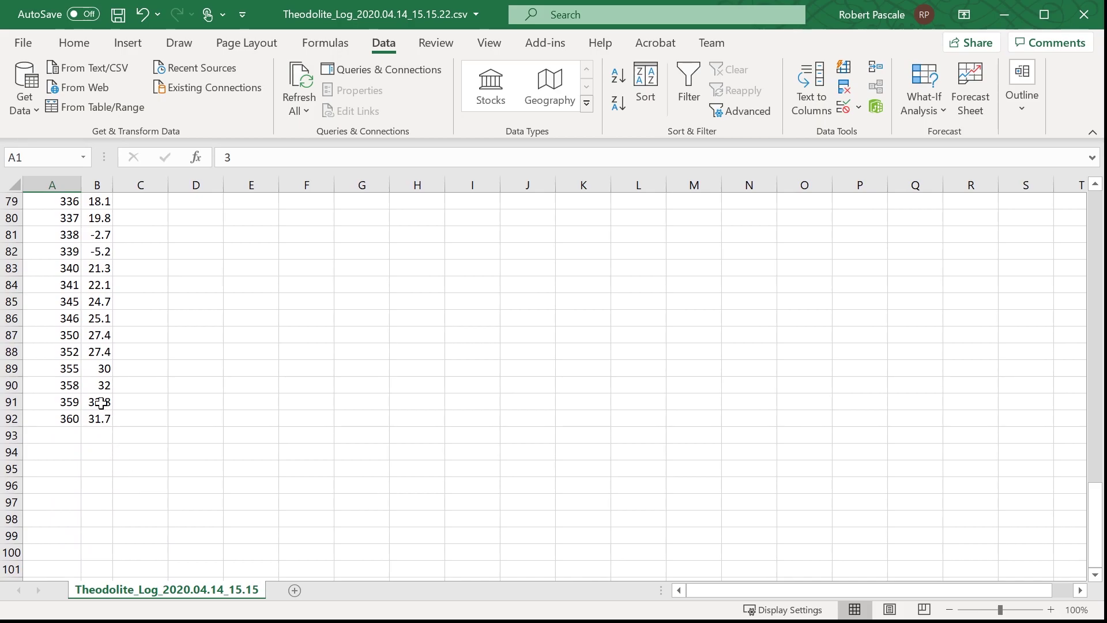
left_click(98, 418, "shift")
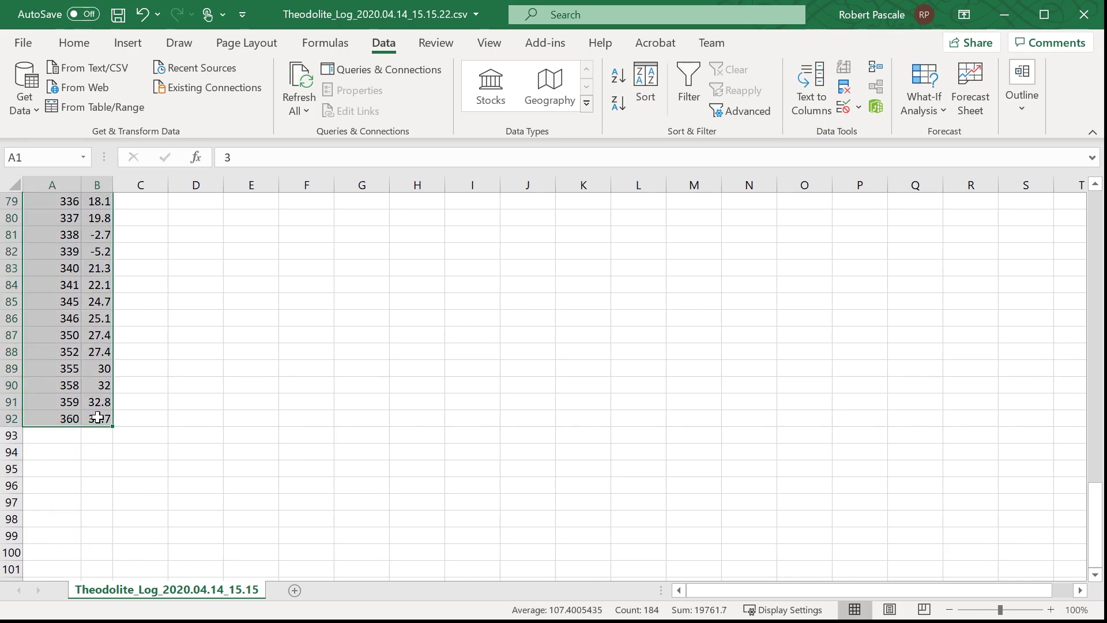
key("ctrl+c")
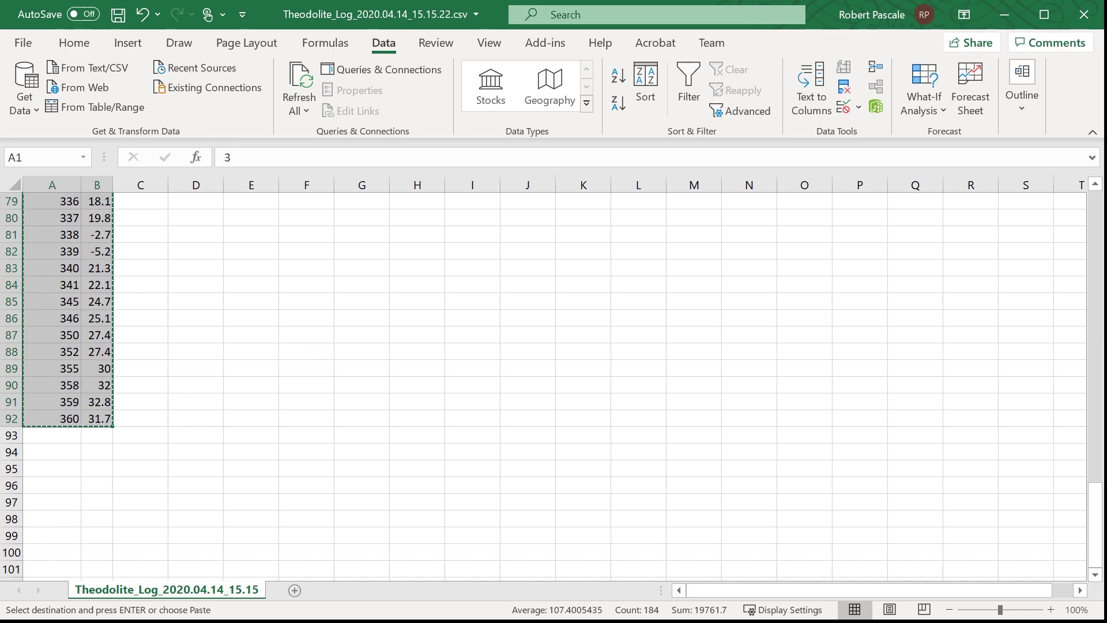
key("alt+Tab")
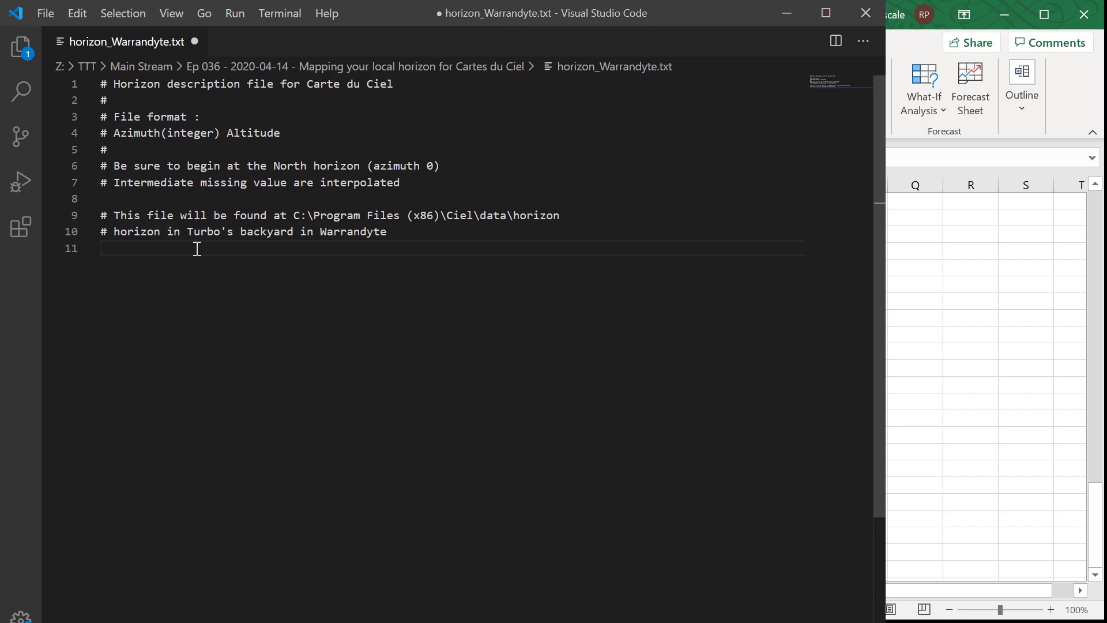
- Paste the azimuth–altitude columns under the header comments of horizon_Warrandyte.txt and save it
key("ctrl+v")
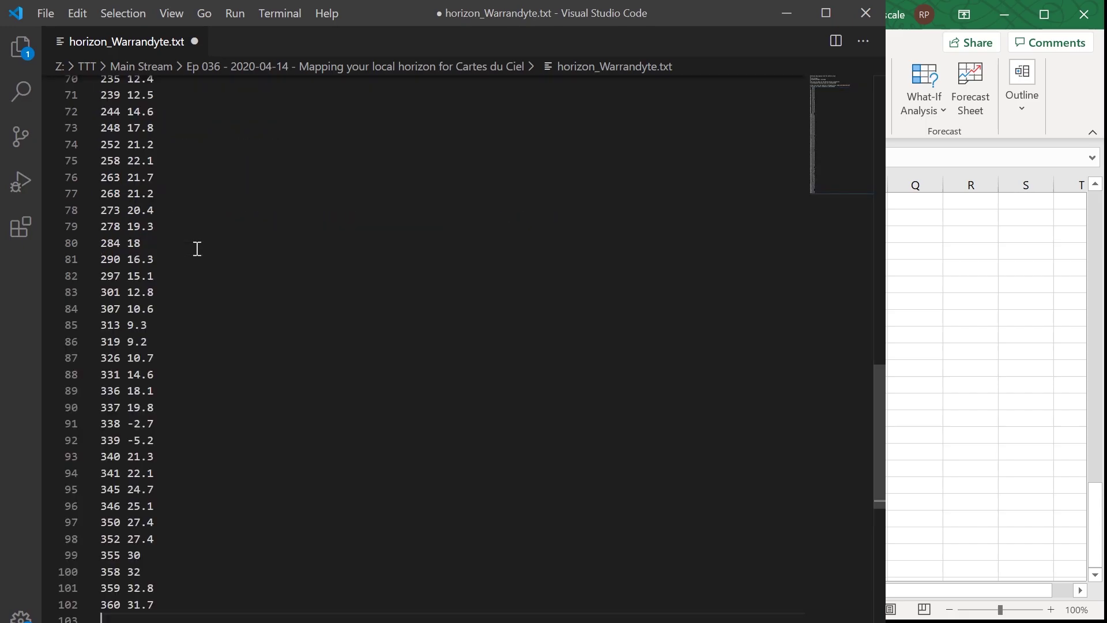
key("ctrl+s")
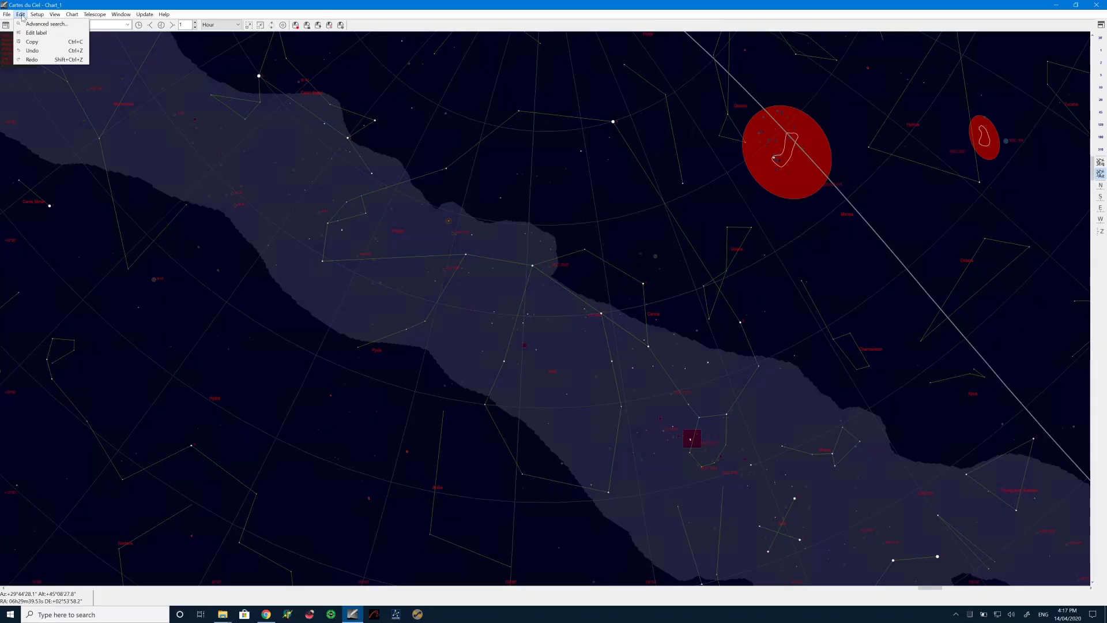
- Bring up the Setup menu options in Cartes du Ciel
mouse_move(33, 16)
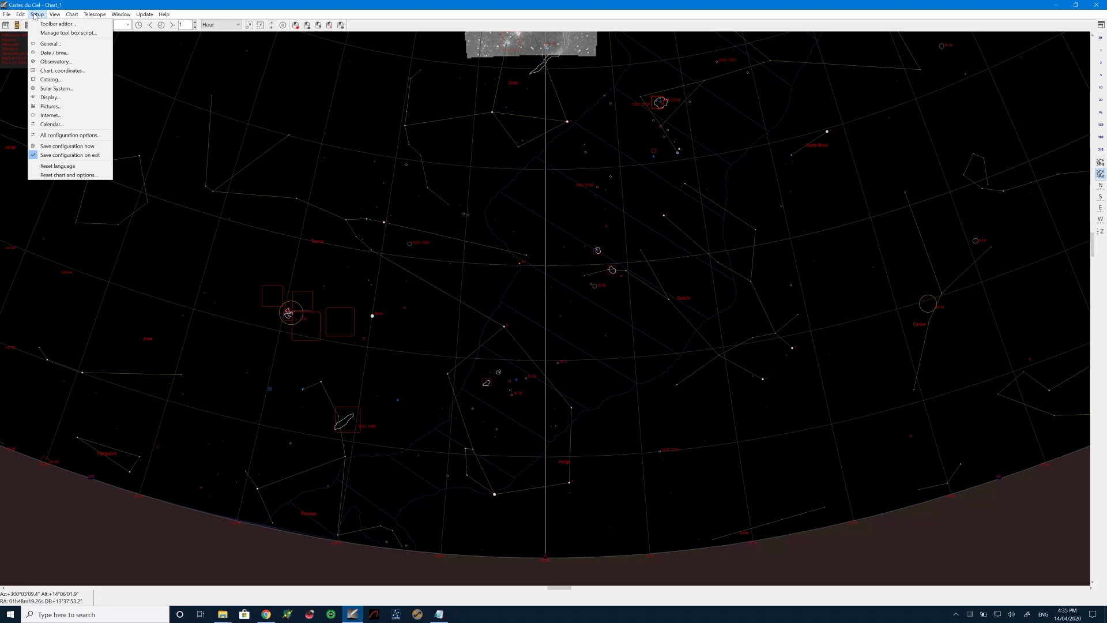
- Review horizon_Warrandyte.txt in Notepad, checking readings from azimuth 0 (28.4) to 360 (31.7)
left_click(439, 614)
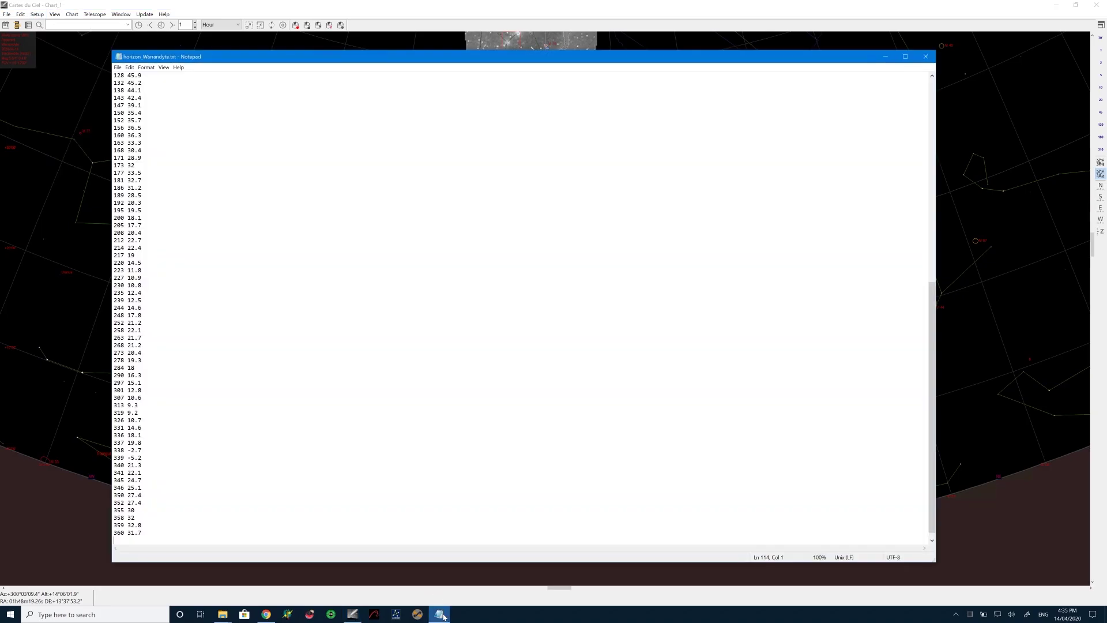
scroll(209, 306, "up", 13)
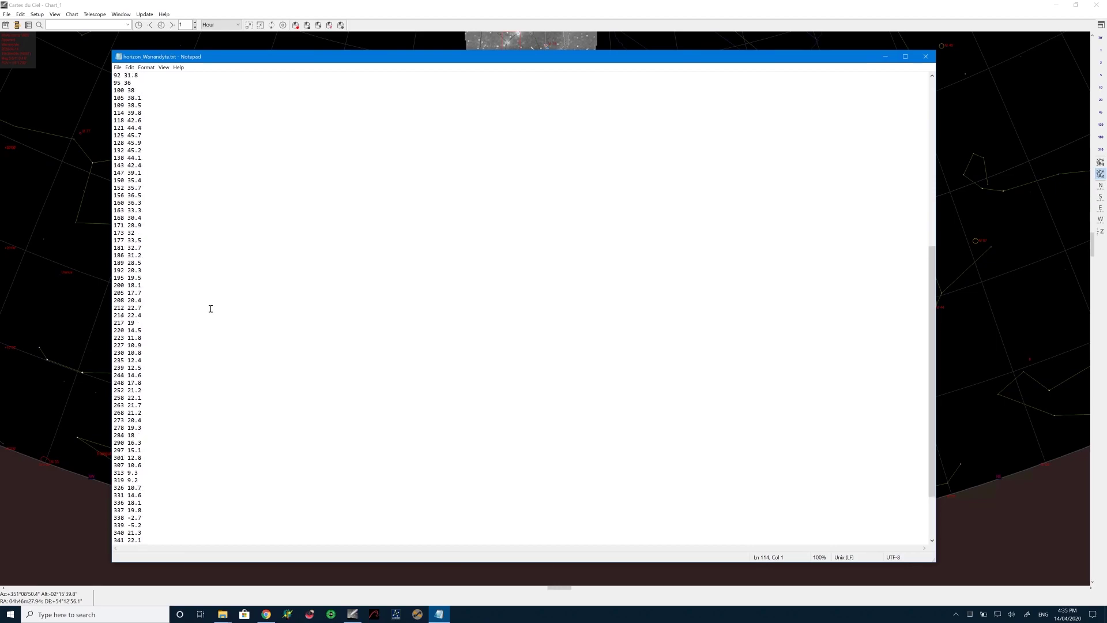
scroll(206, 303, "up", 4)
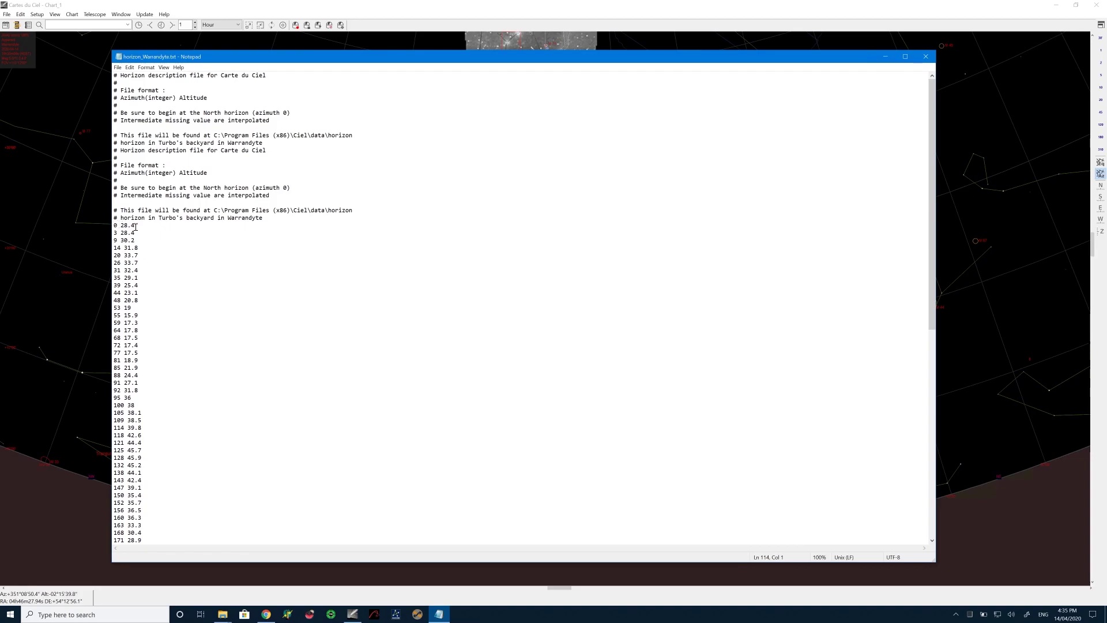
scroll(135, 228, "down", 17)
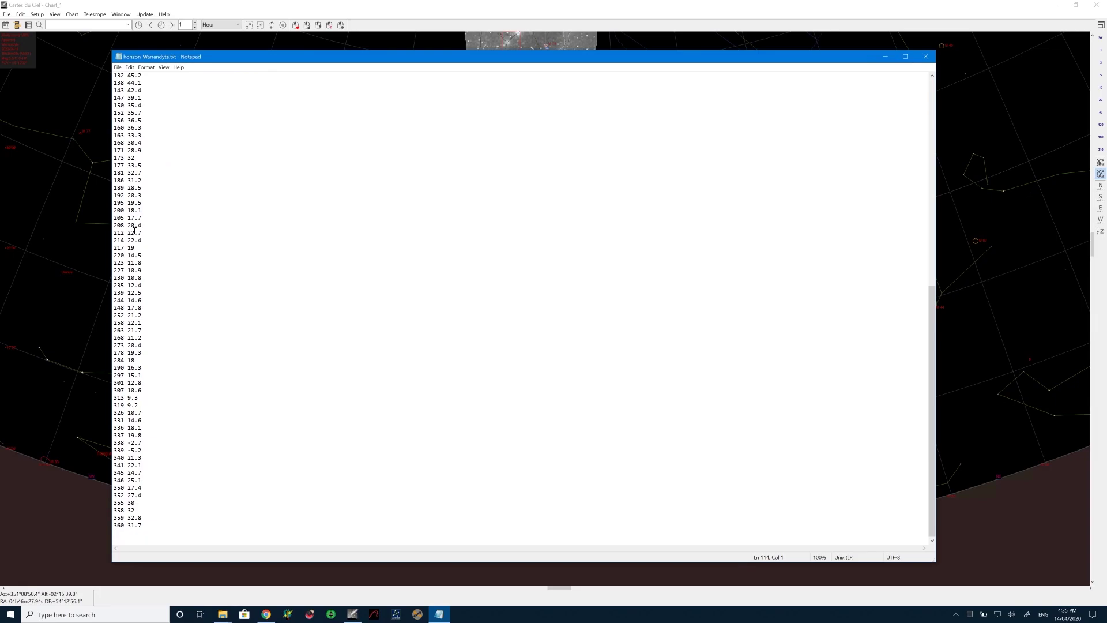
scroll(135, 230, "up", 17)
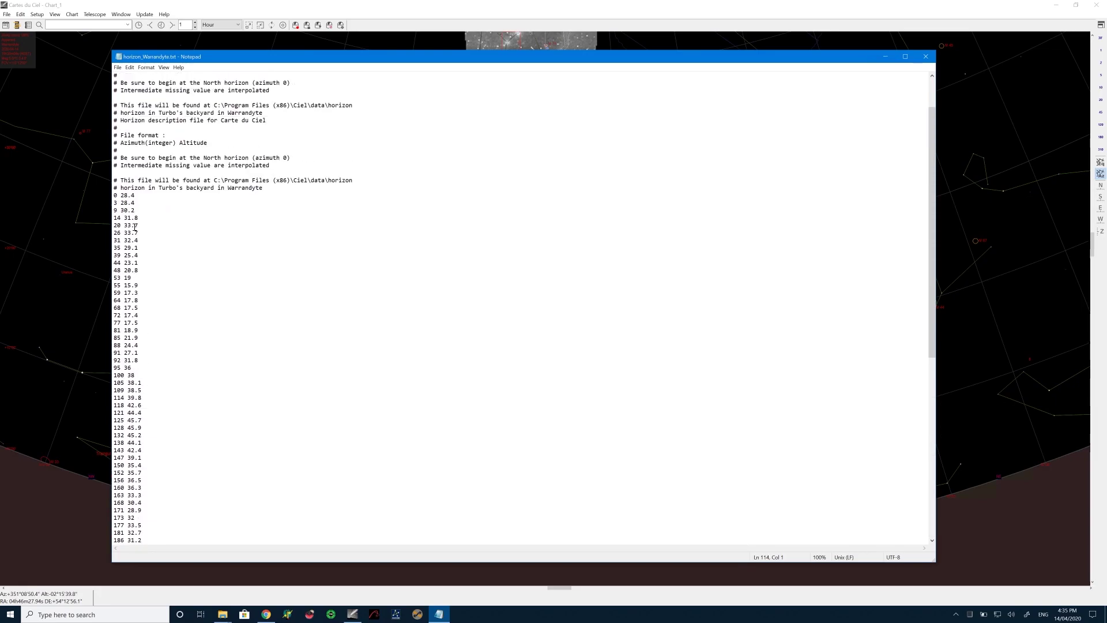
- Set horizon_Warrandyte.txt as the local horizon file in Setup > Observatory > Horizon
left_click(233, 7)
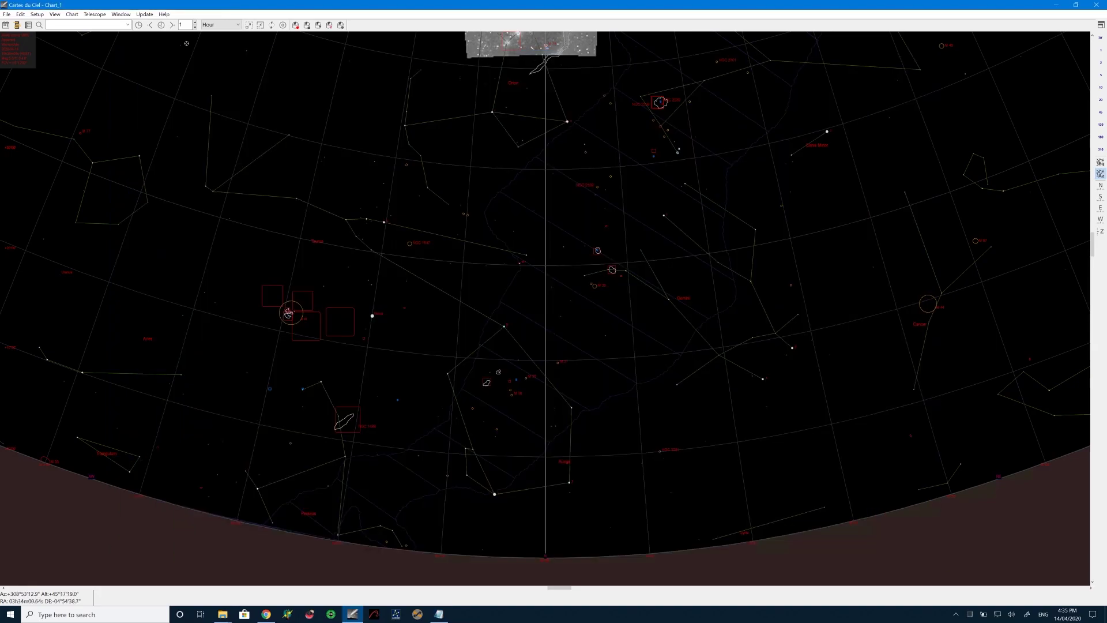
left_click(37, 14)
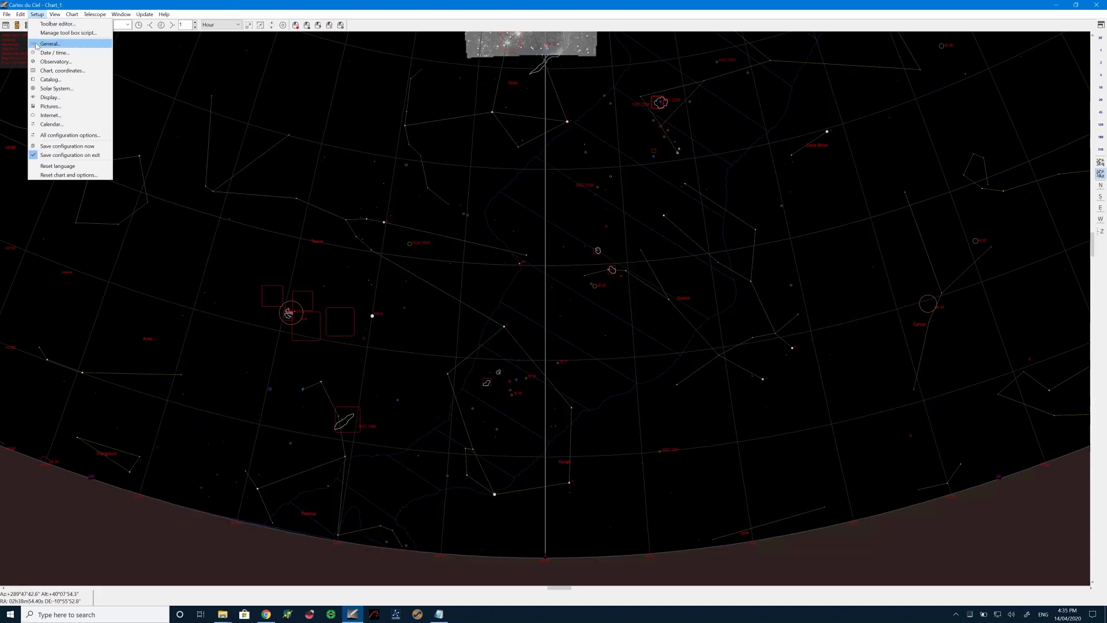
left_click(73, 63)
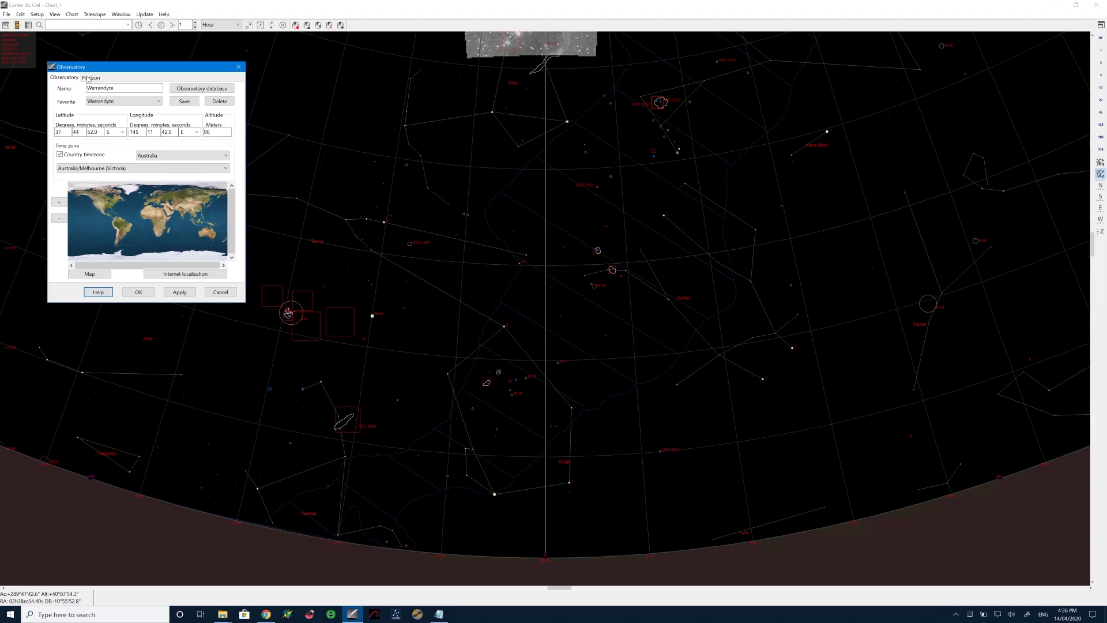
left_click(91, 78)
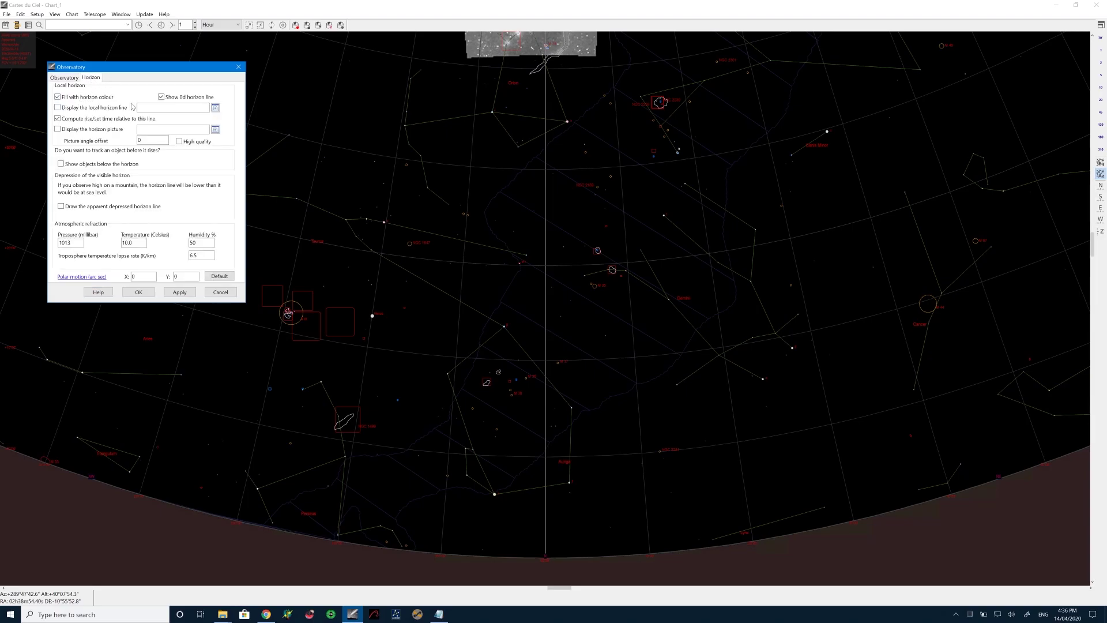
left_click(215, 109)
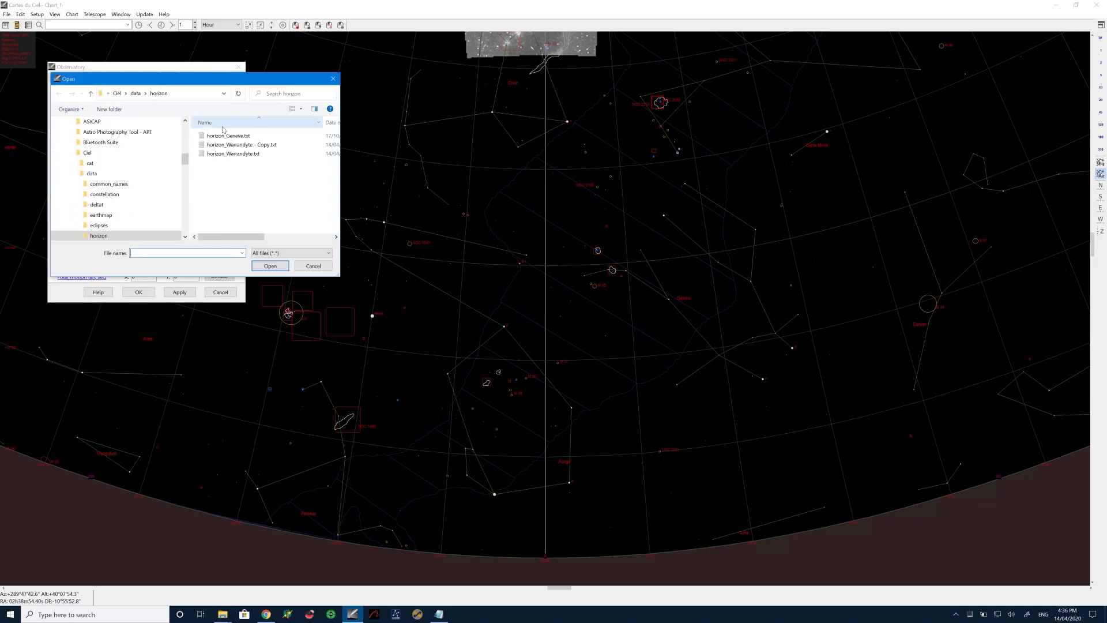
left_click(231, 154)
double_click(231, 154)
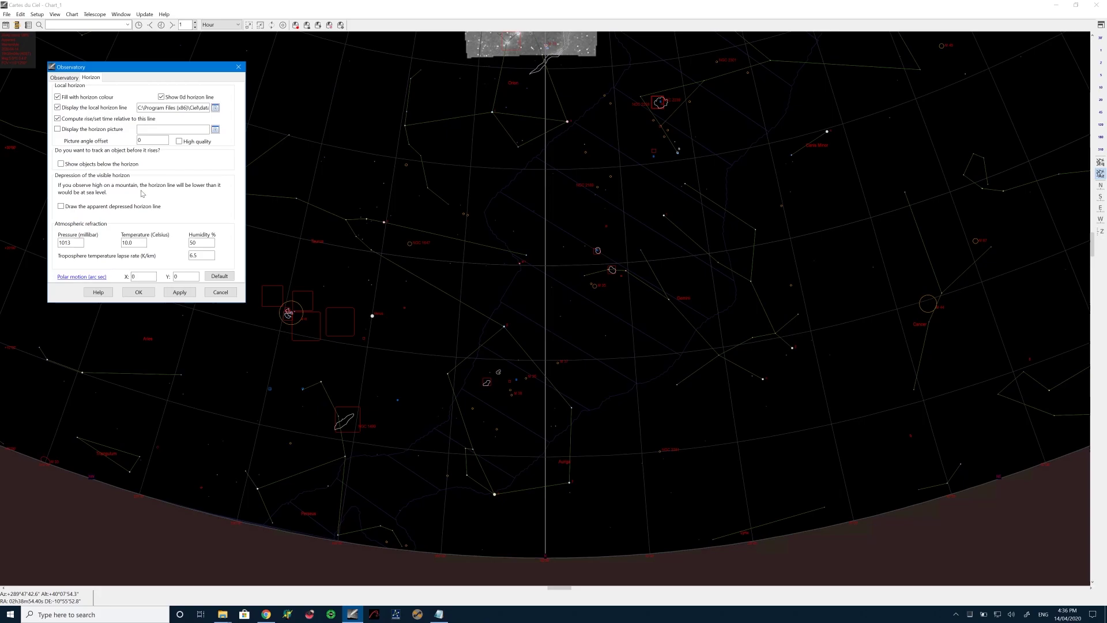
left_click(145, 293)
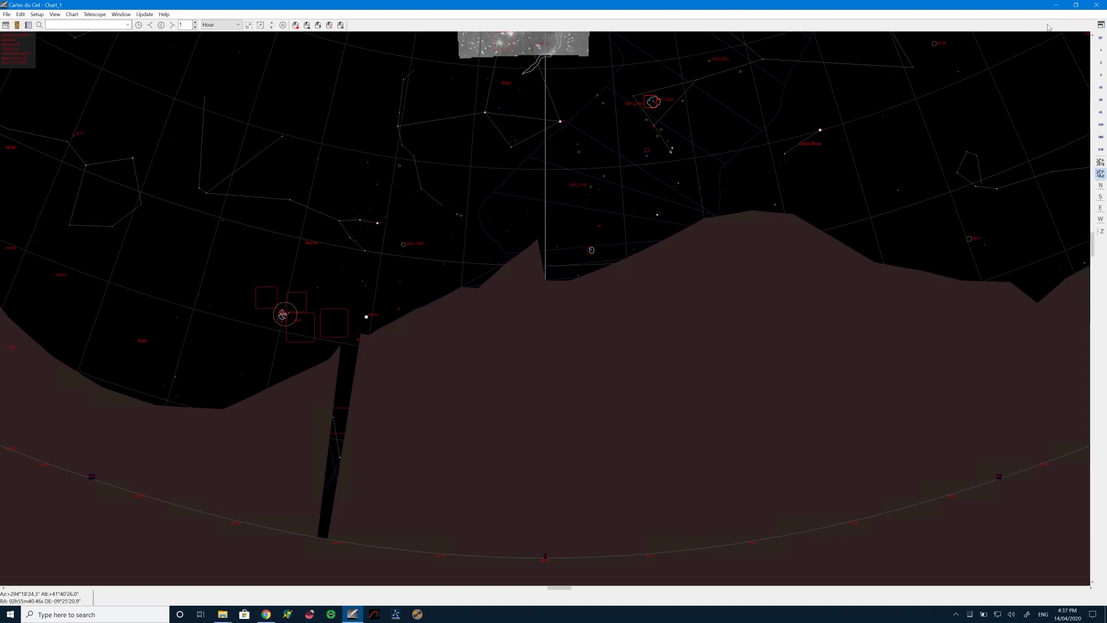
- Save the program configuration with the new horizon and pan the chart toward the northern tree-line
left_click(1097, 5)
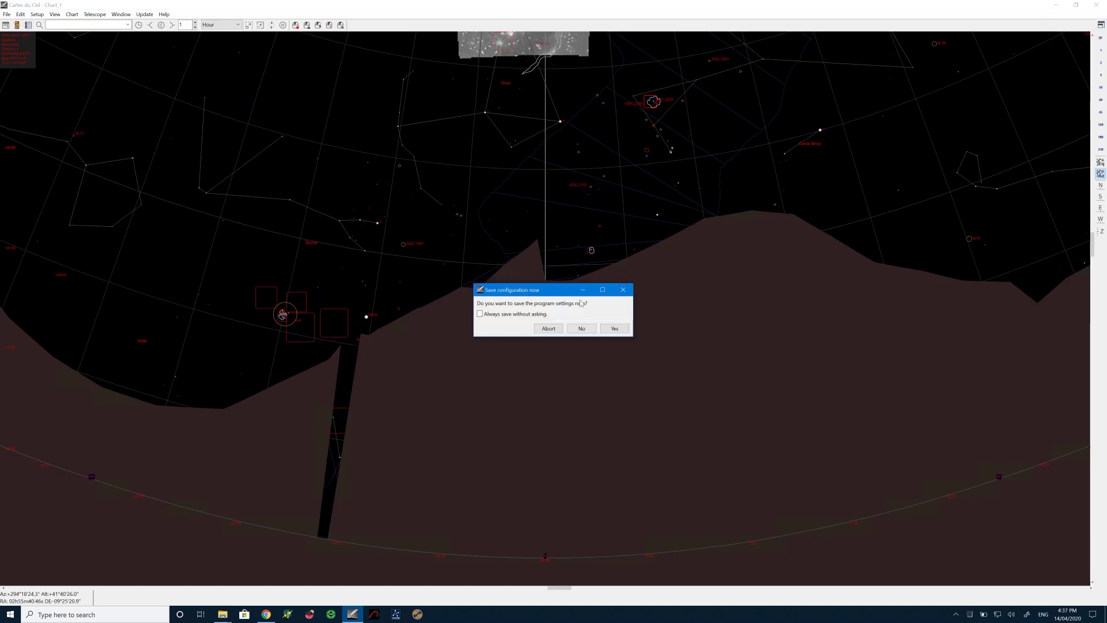
left_click(622, 332)
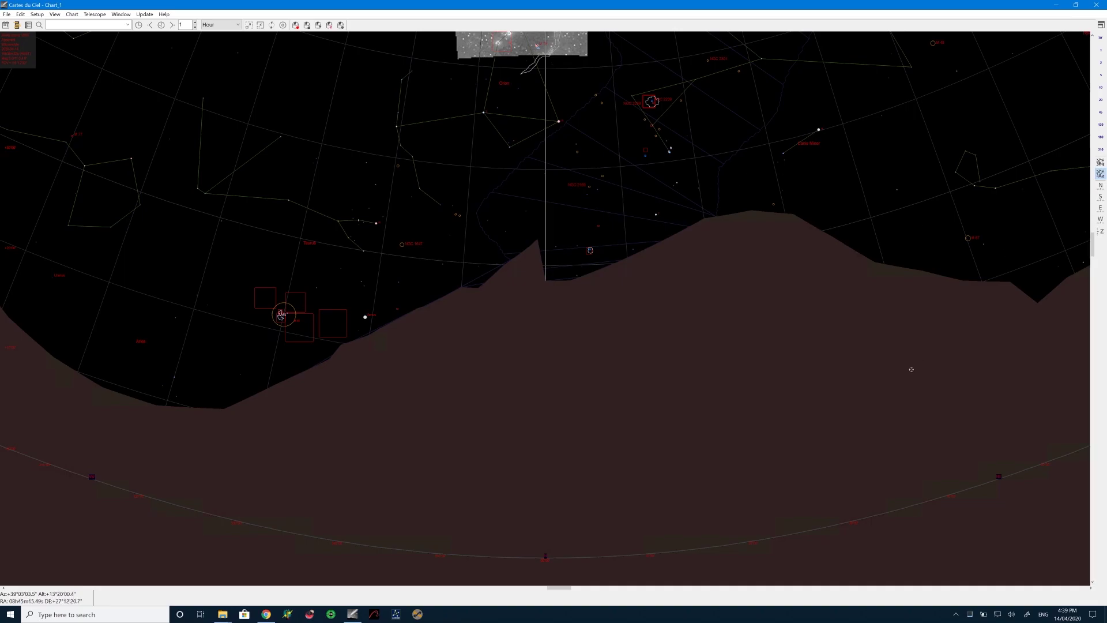
left_click_drag(871, 369, 584, 349)
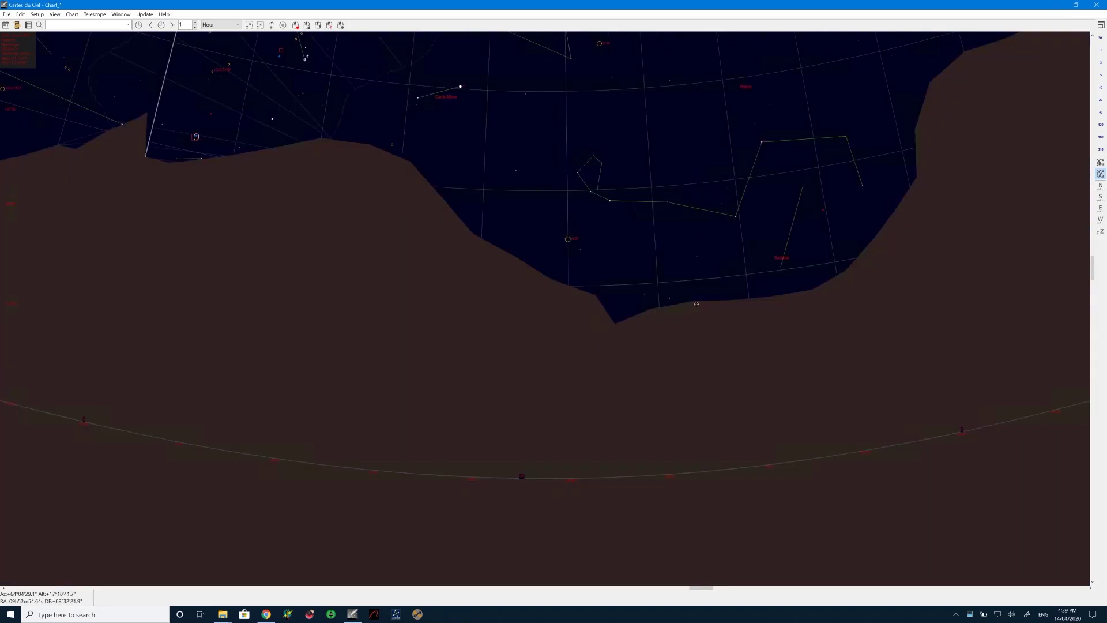
left_click(35, 16)
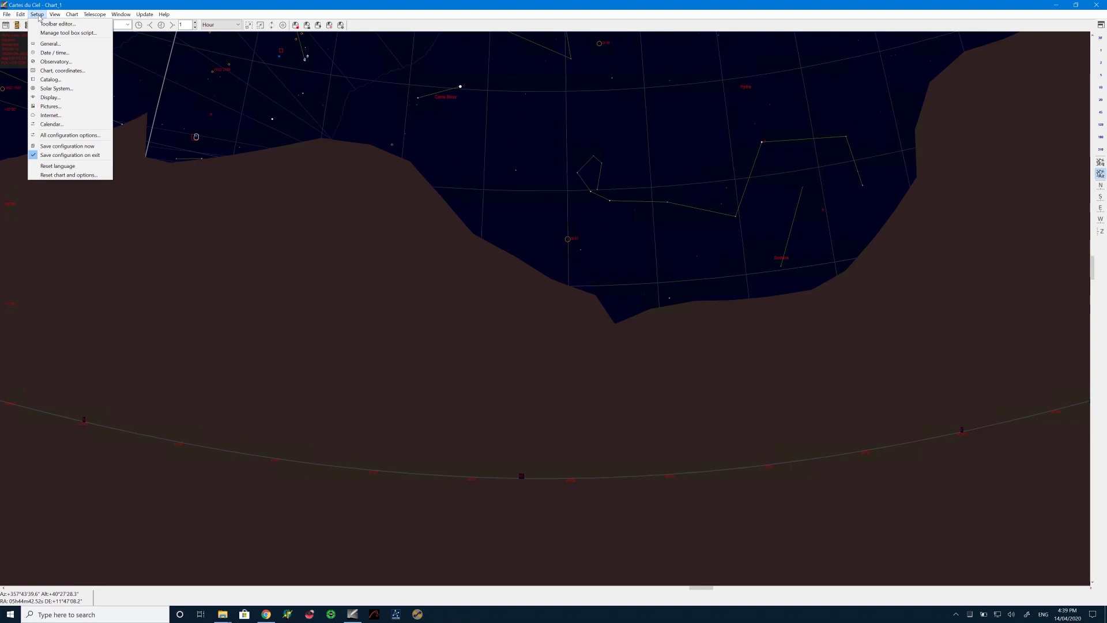
- Turn on 'Show objects below the horizon' in the Observatory Horizon settings
left_click(45, 62)
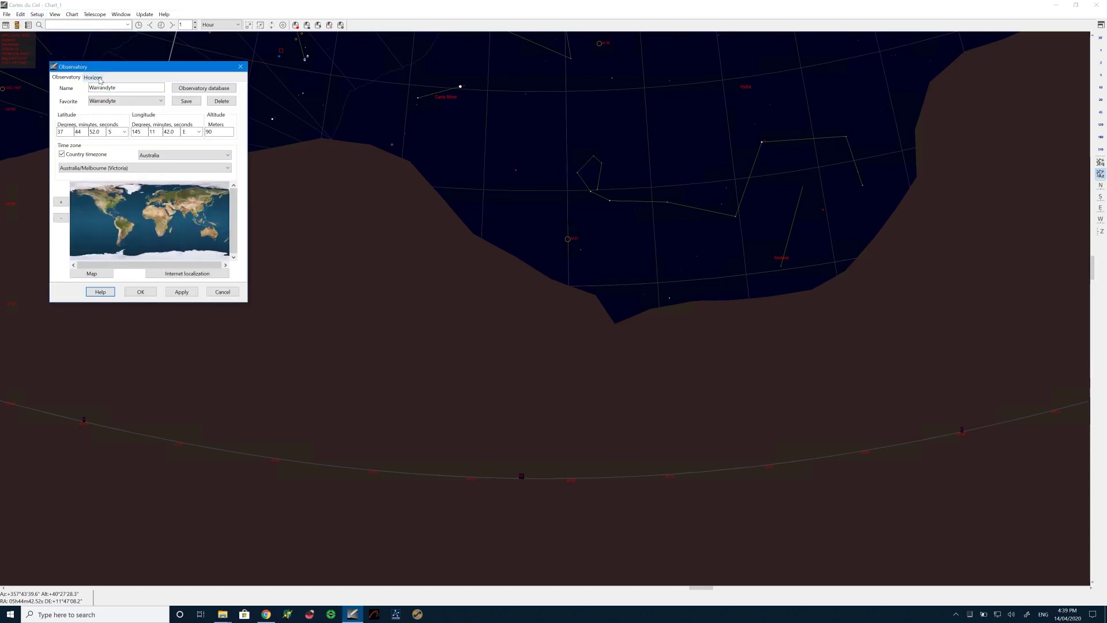
left_click(93, 77)
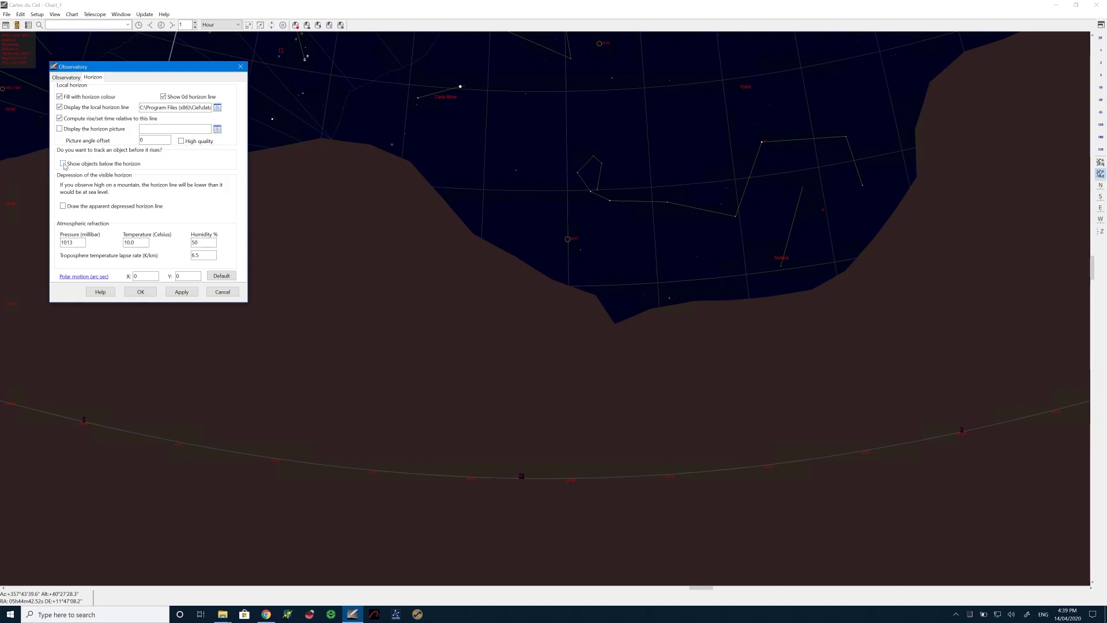
left_click(182, 292)
left_click(141, 292)
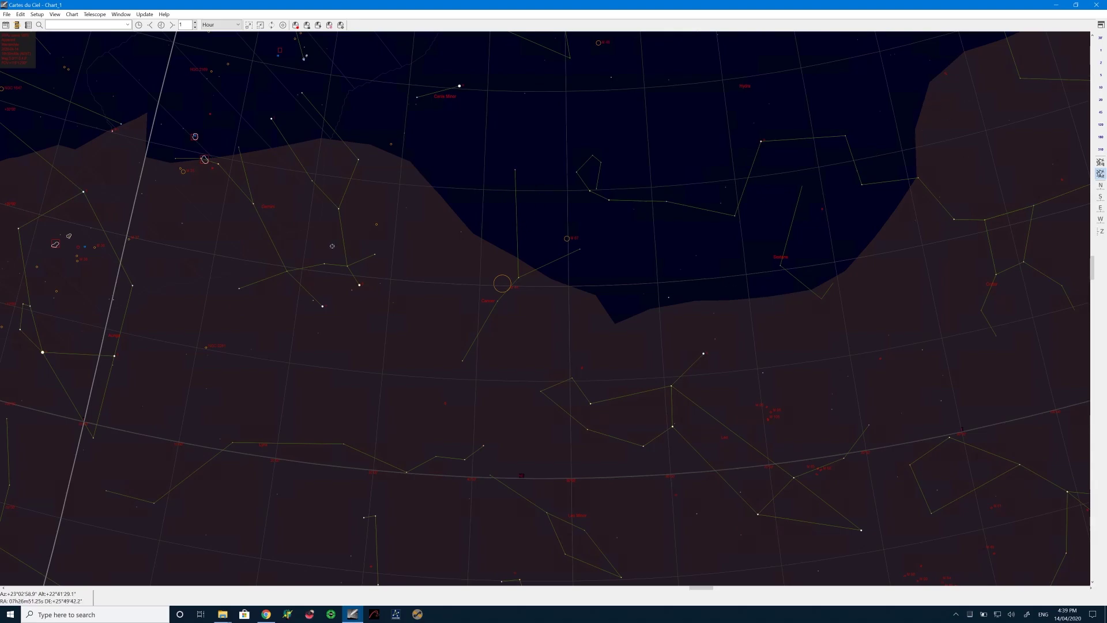
- Centre the chart on NGC6188, chosen from the recent searches list
left_click(96, 25)
left_click(127, 24)
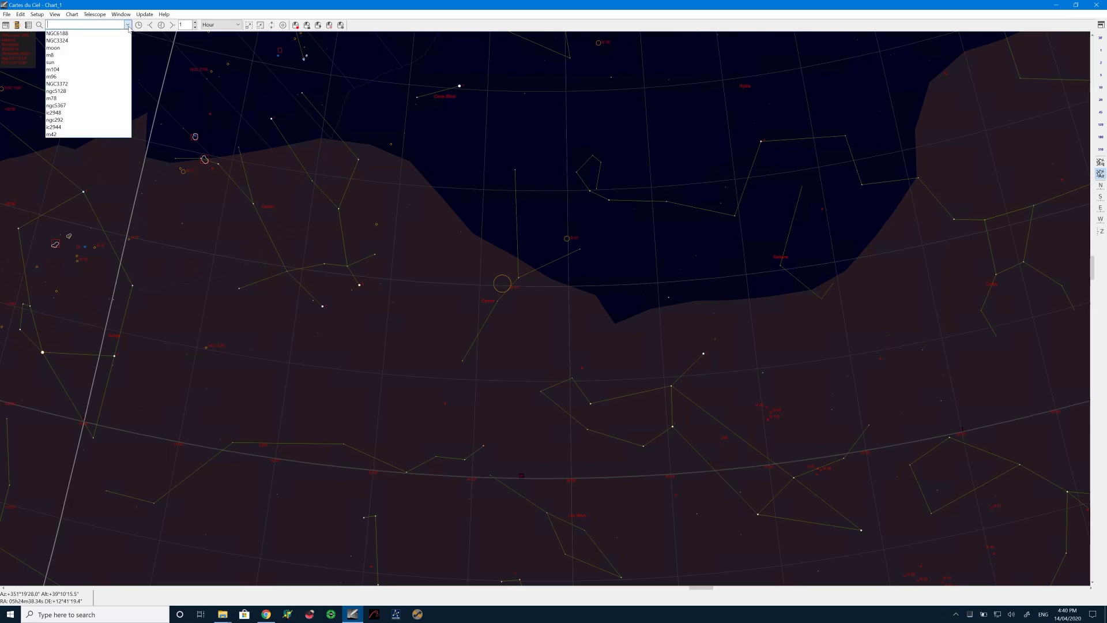
left_click(81, 33)
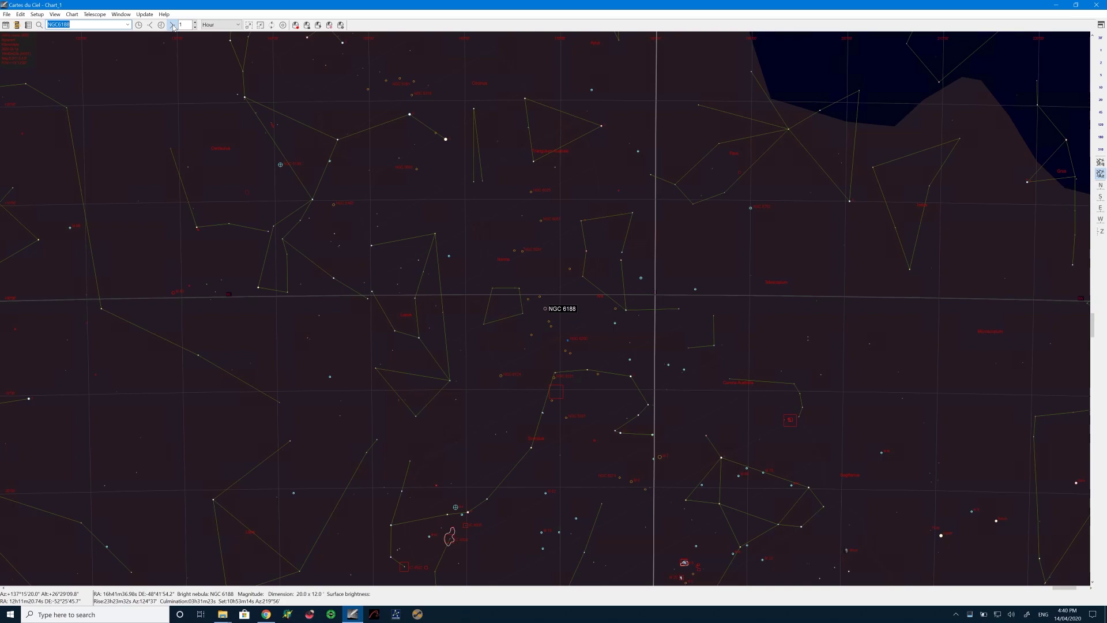
- Advance the chart time two hours, recentre on NGC6188, then step once more until it clears the tree-line
left_click(173, 26)
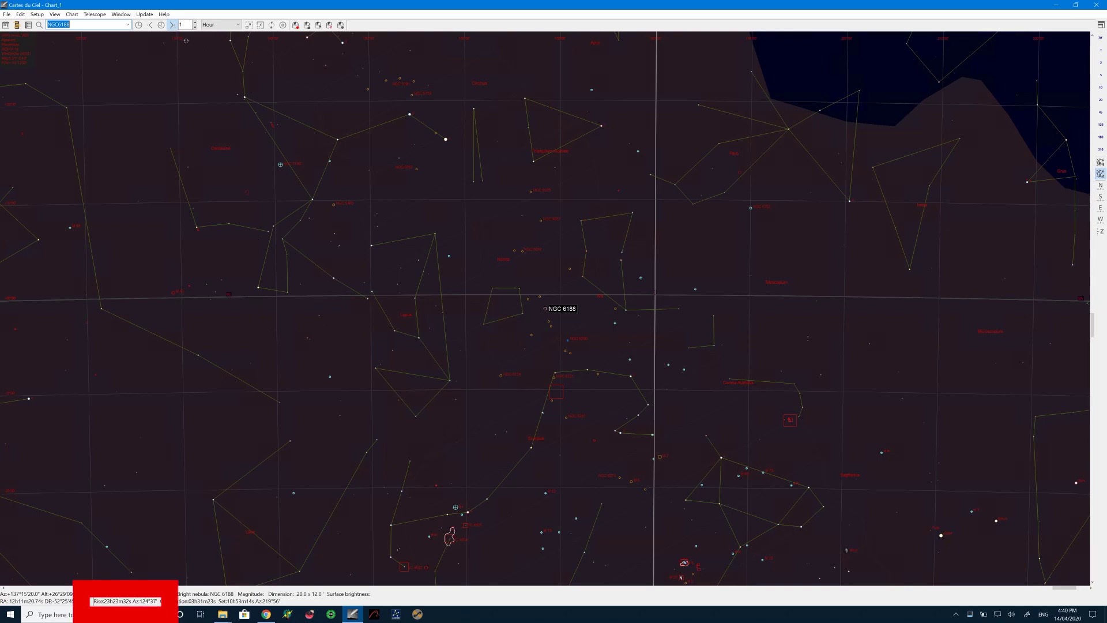
left_click(172, 26)
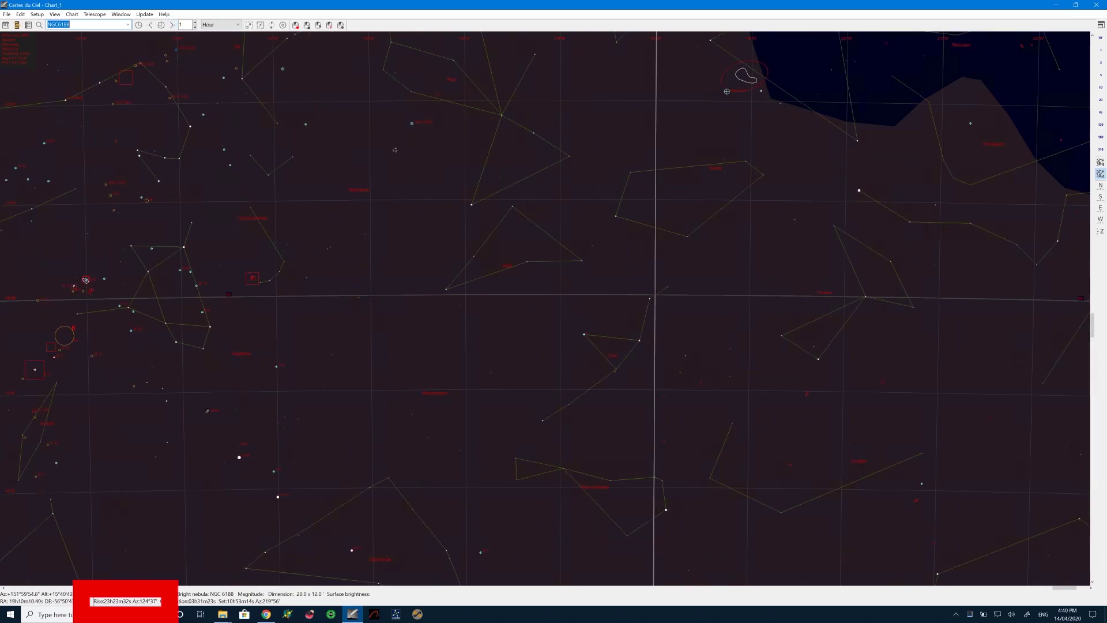
left_click(110, 25)
key("Return")
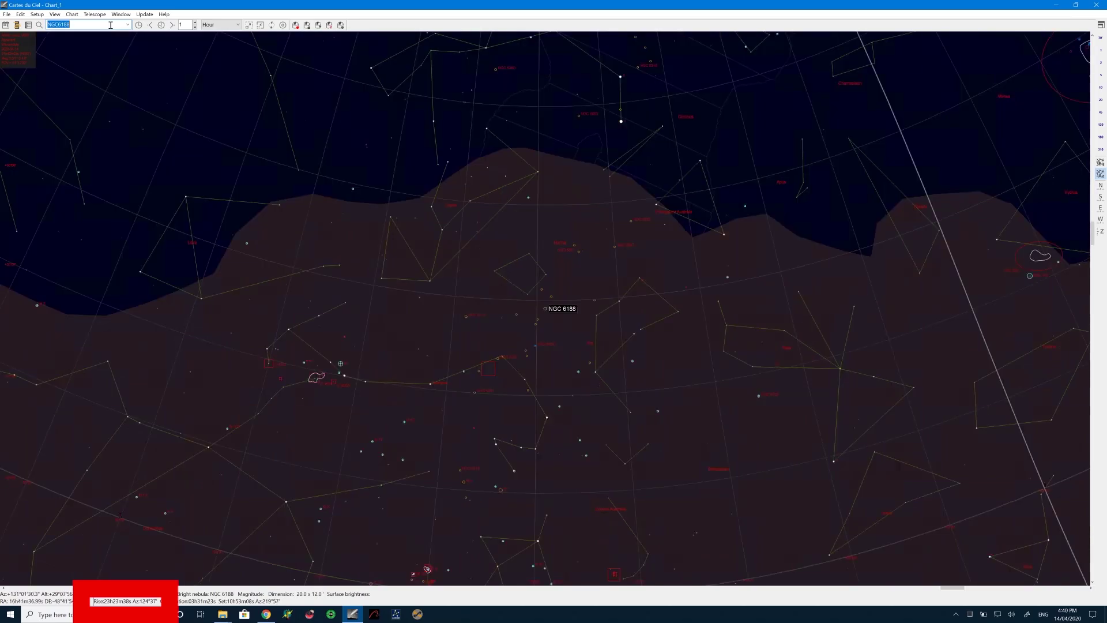
left_click(173, 25)
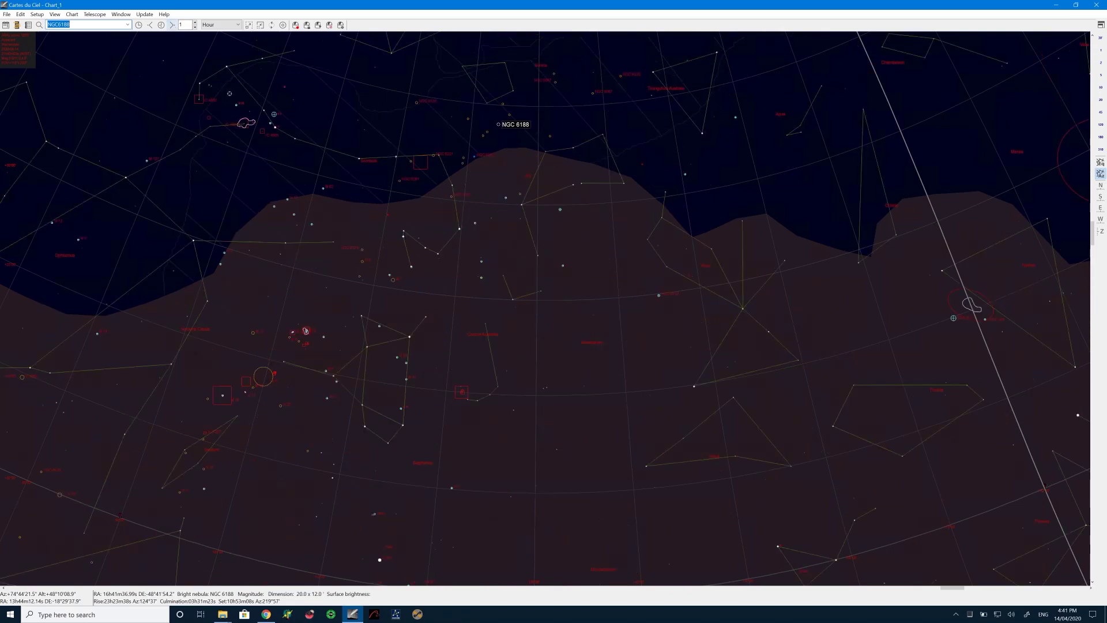